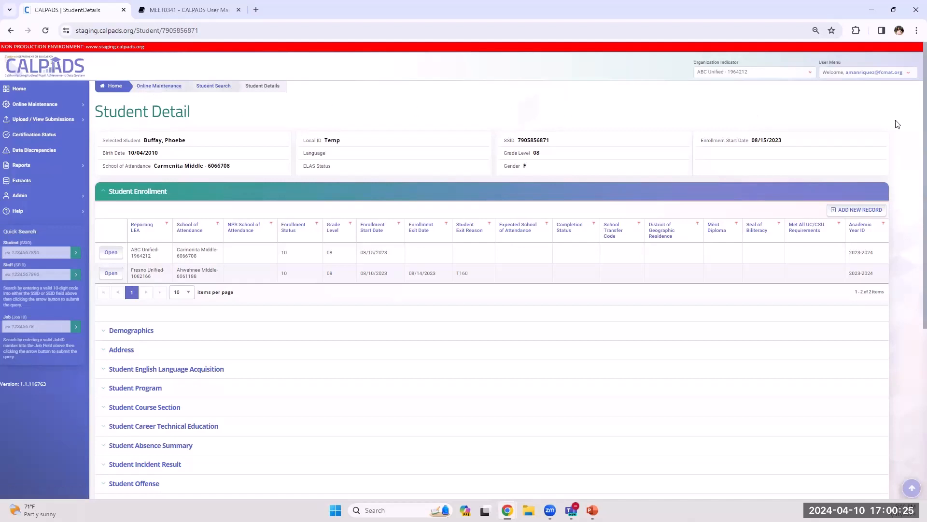
- Look at the Student Special Education and Student Special Education Services sections of the student's record, and collapse them again
scroll(896, 124, "down", 2)
scroll(896, 124, "down", 3)
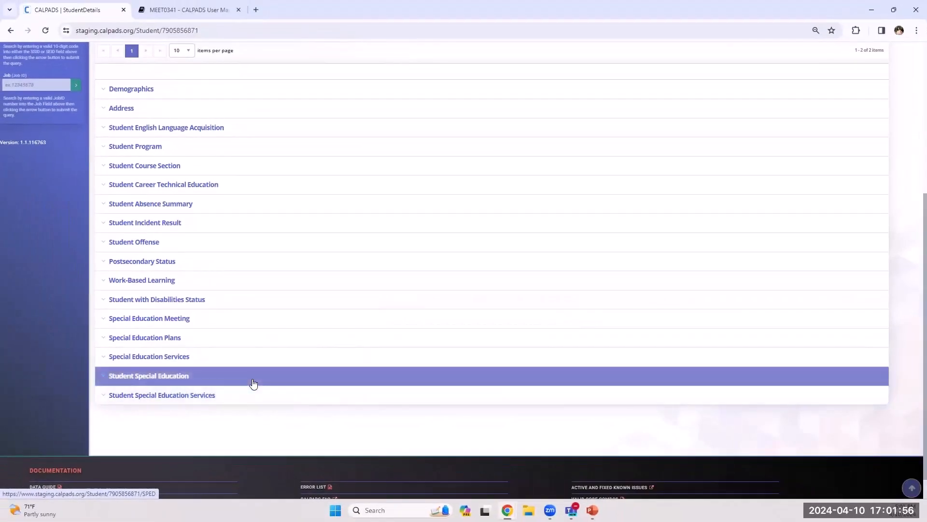
left_click(253, 382)
left_click(250, 454)
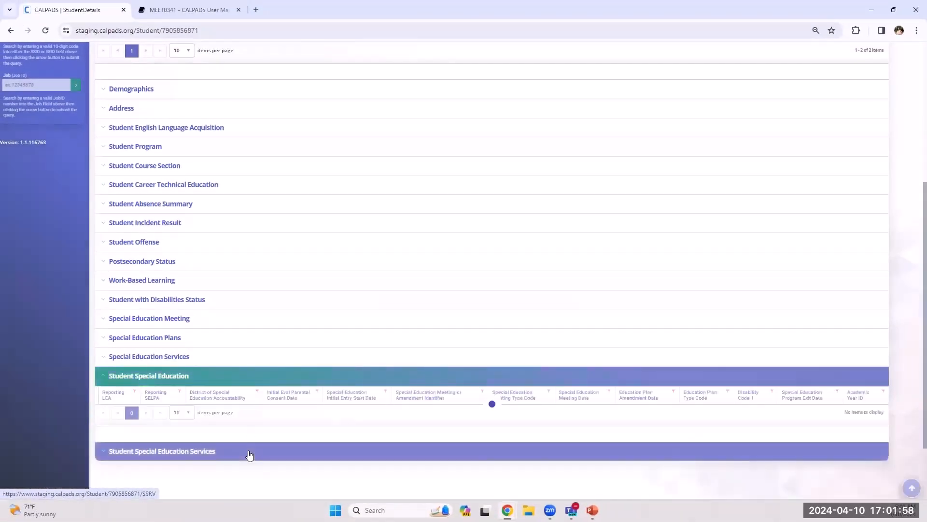
scroll(248, 454, "down", 1)
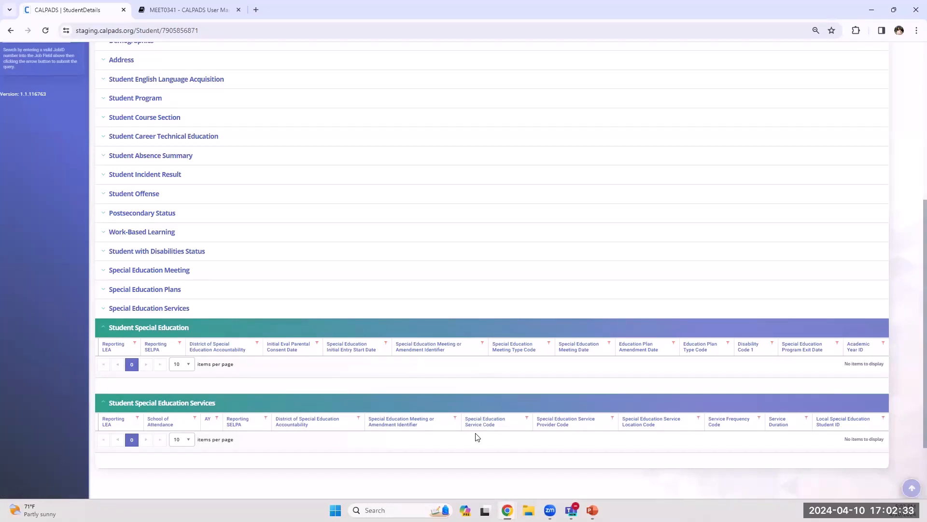
left_click(464, 409)
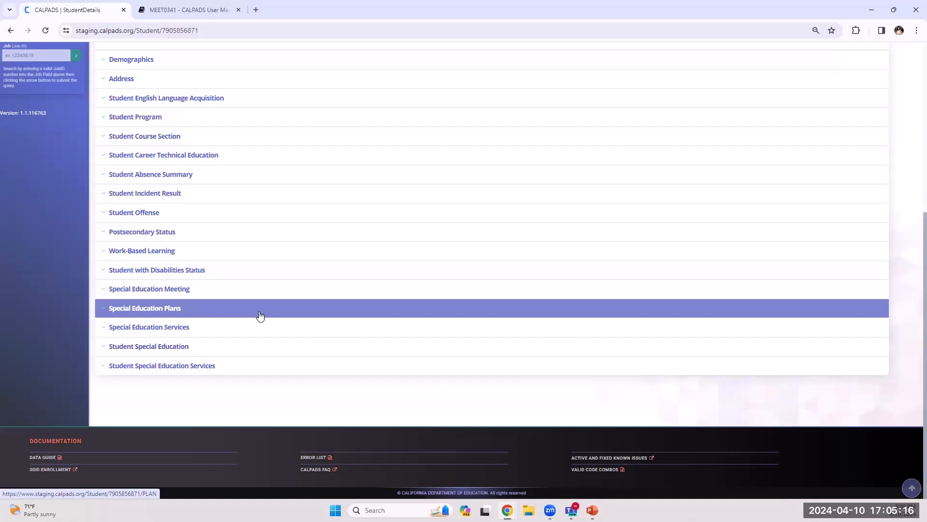
- Return to the home page and review the available organizations, keeping ABC Unified selected
scroll(260, 315, "up", 6)
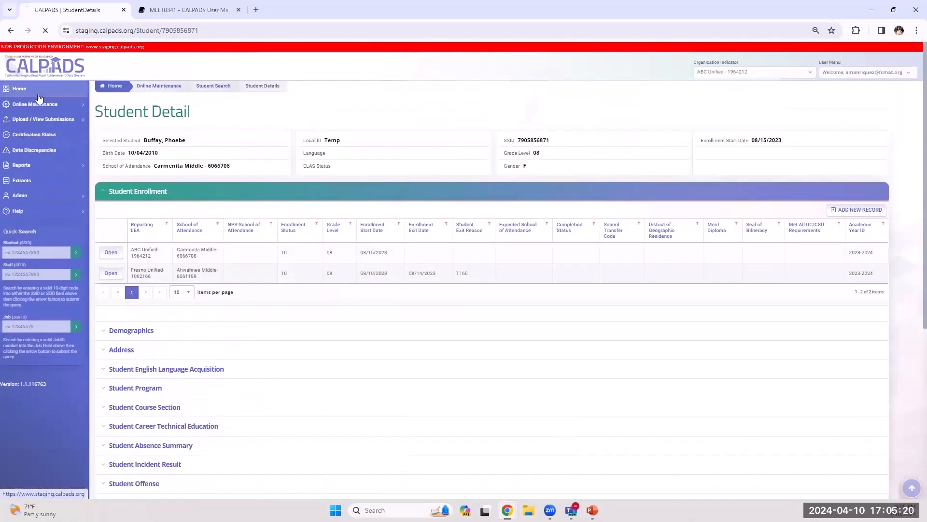
left_click(19, 88)
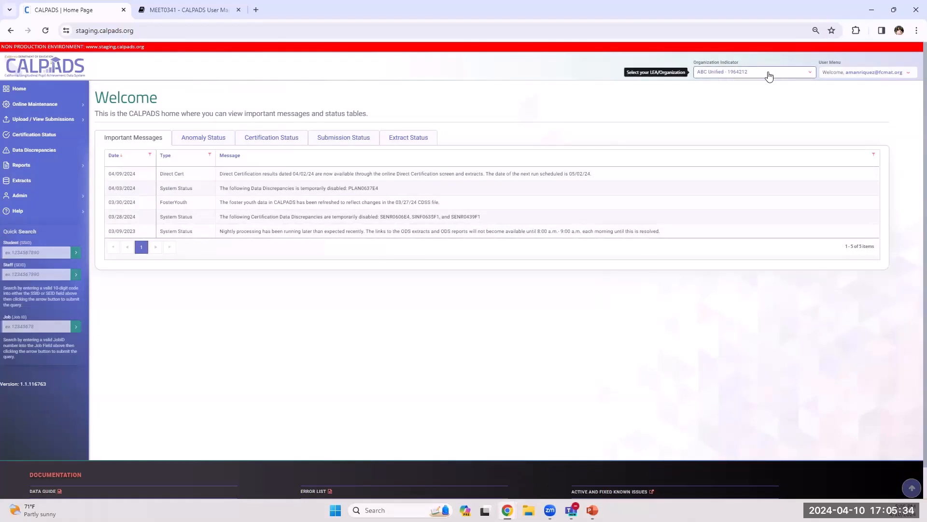
left_click(787, 77)
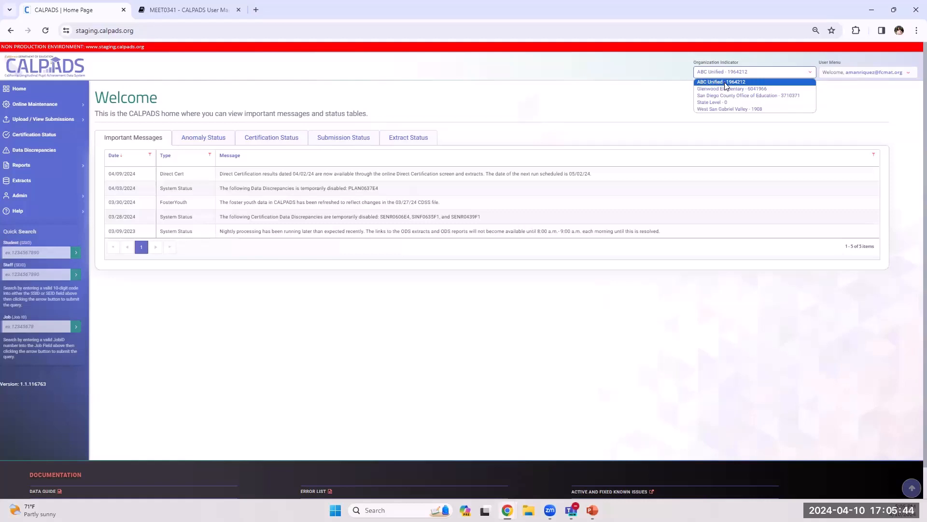
left_click(746, 75)
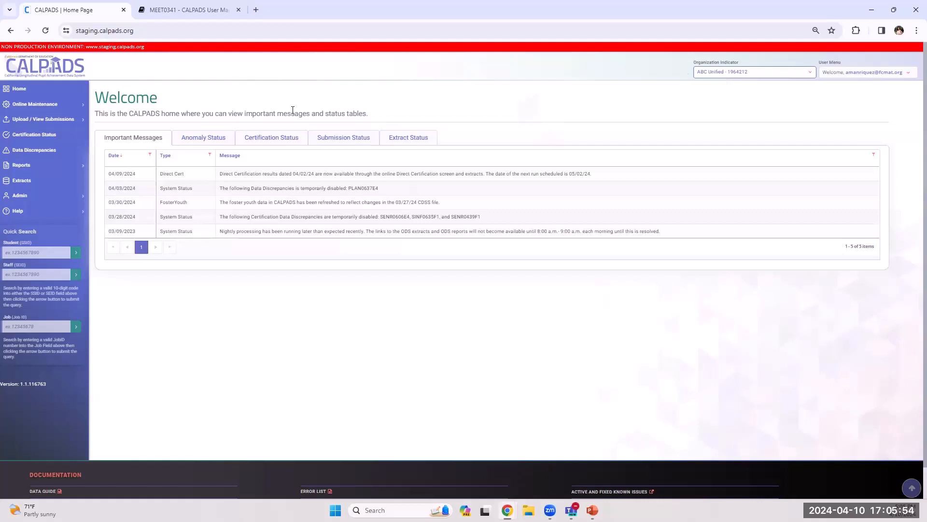
- Look up the student with the quick search by pasting the student's SSID
left_click(26, 252)
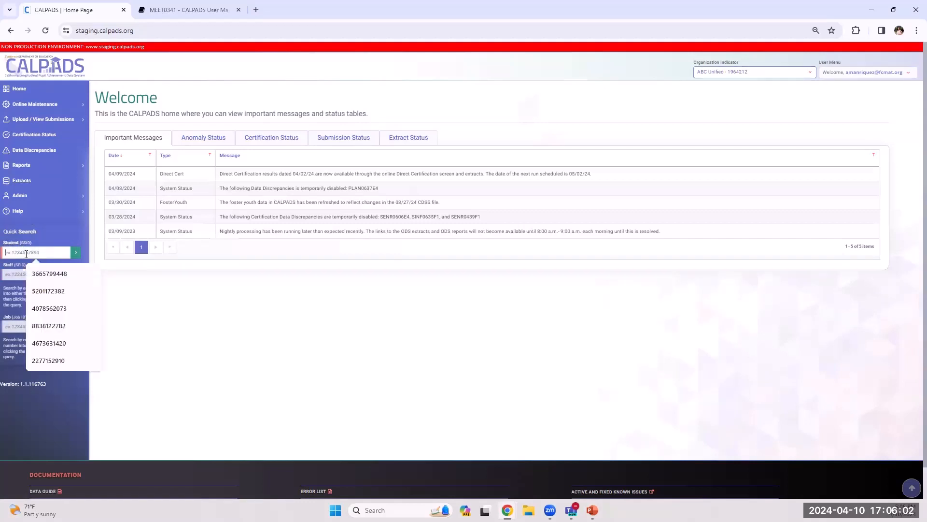
key("ctrl+v")
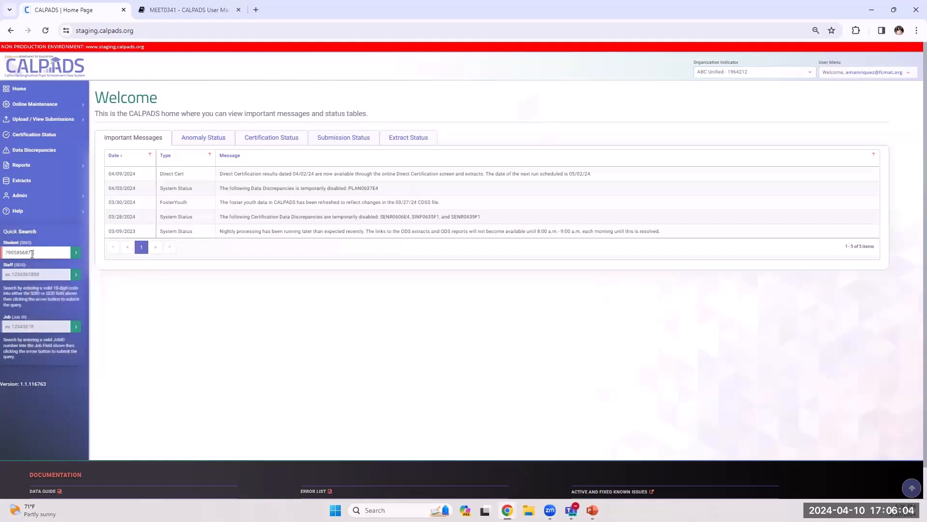
left_click(77, 256)
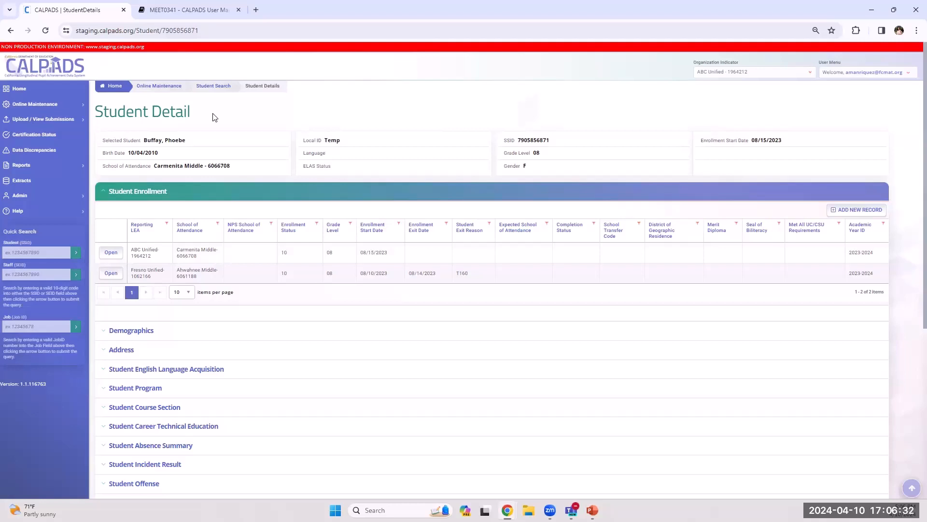
- Check the SSID and the selected student's name in the Student Detail summary
left_click_drag(491, 143, 564, 143)
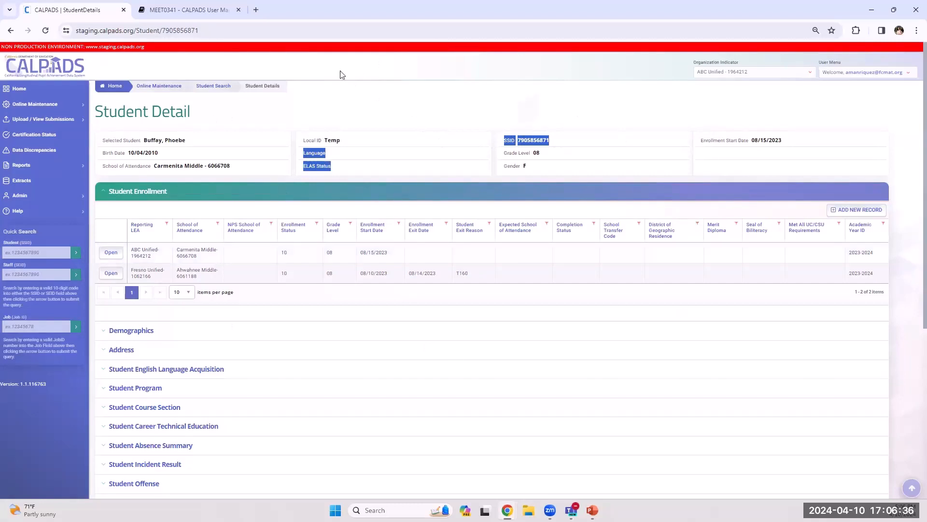
left_click(476, 103)
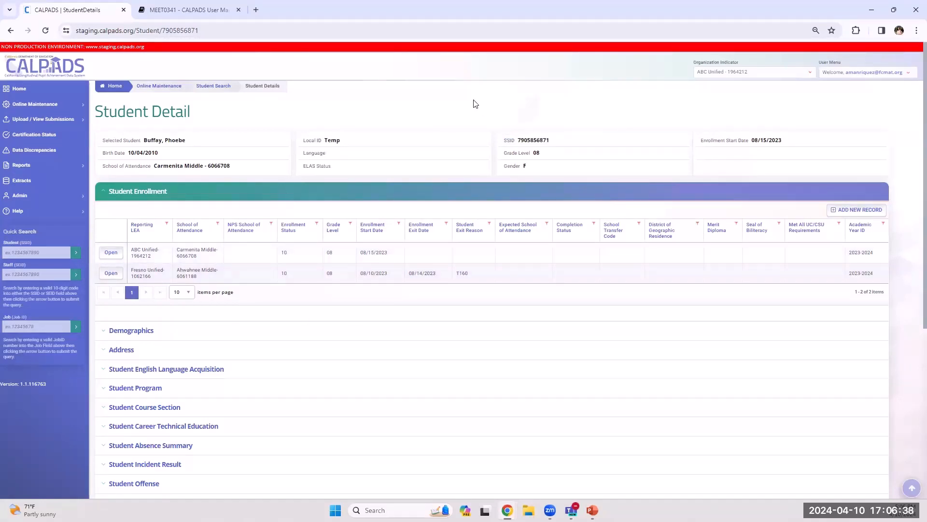
left_click_drag(145, 139, 245, 140)
left_click(246, 140)
- Expand the Student with Disabilities Status and Special Education Meeting sections, and check the ABC Unified Reporting LEA and SELPA entries
scroll(785, 114, "down", 4)
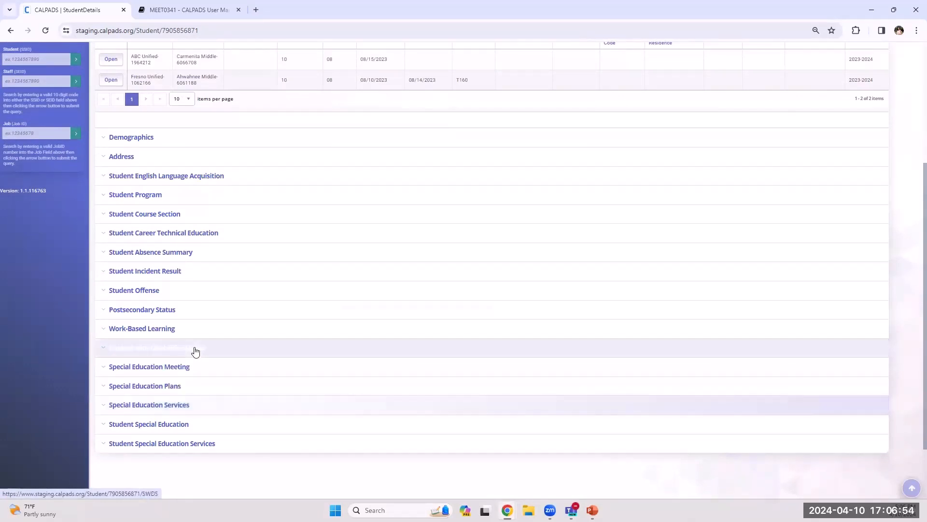
left_click(103, 348)
scroll(104, 382, "down", 2)
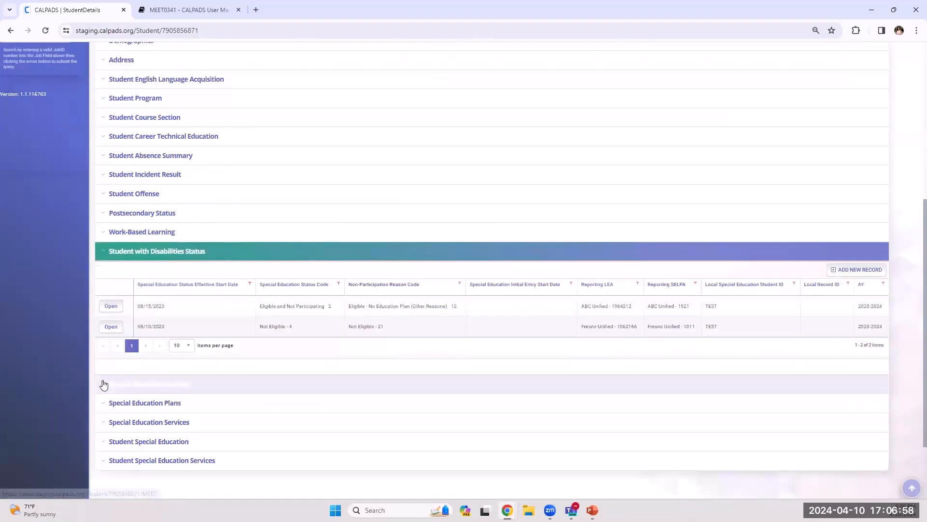
left_click(102, 384)
scroll(201, 256, "down", 1)
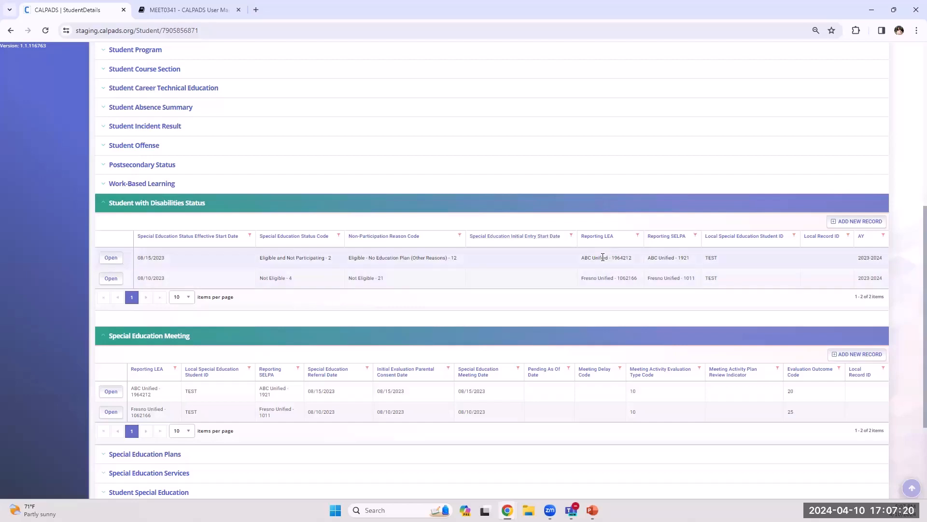
left_click(579, 258)
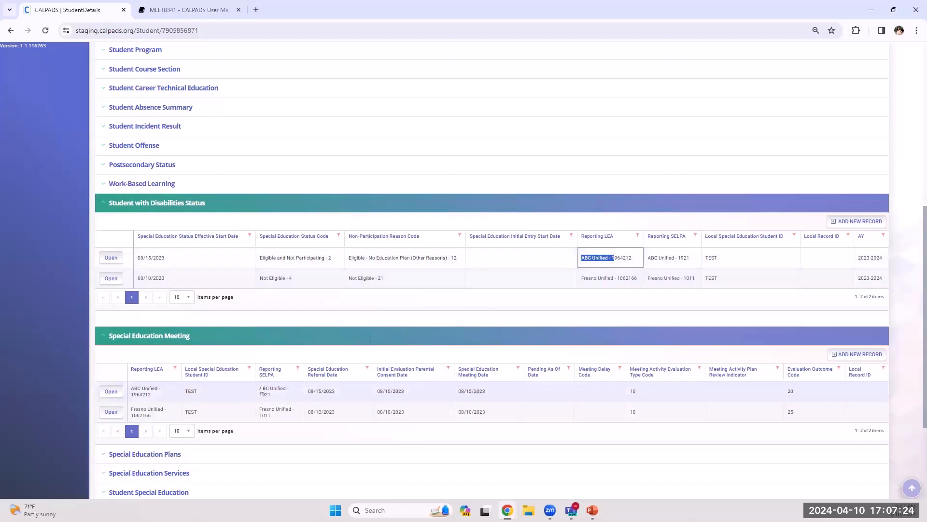
left_click_drag(259, 389, 294, 391)
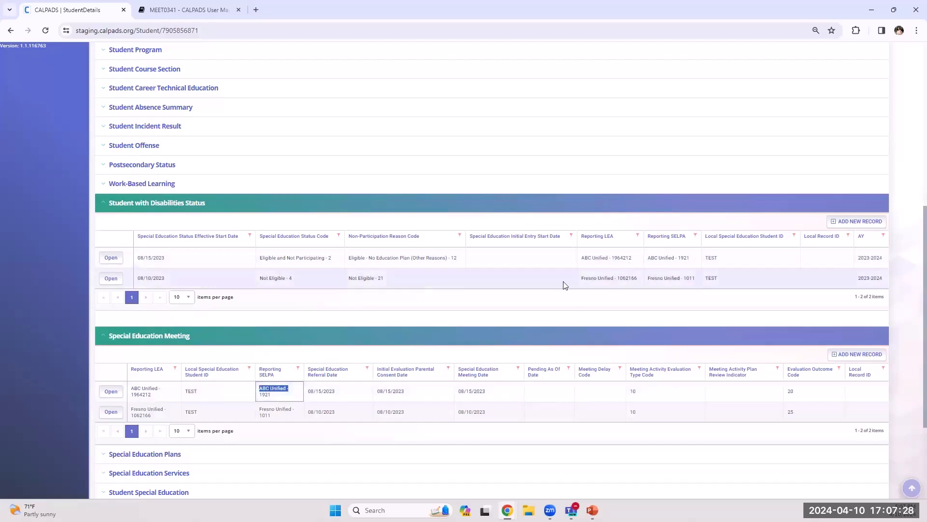
- Try to edit the Fresno Unified disabilities status record with academic year 2019-2020 and initial entry start date 05/46/8742, closing it without posting
left_click(111, 278)
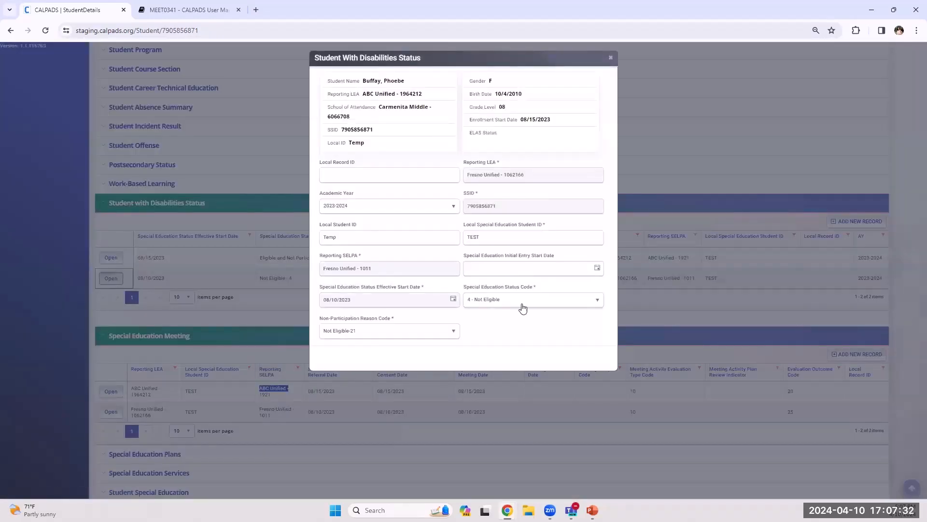
left_click(333, 362)
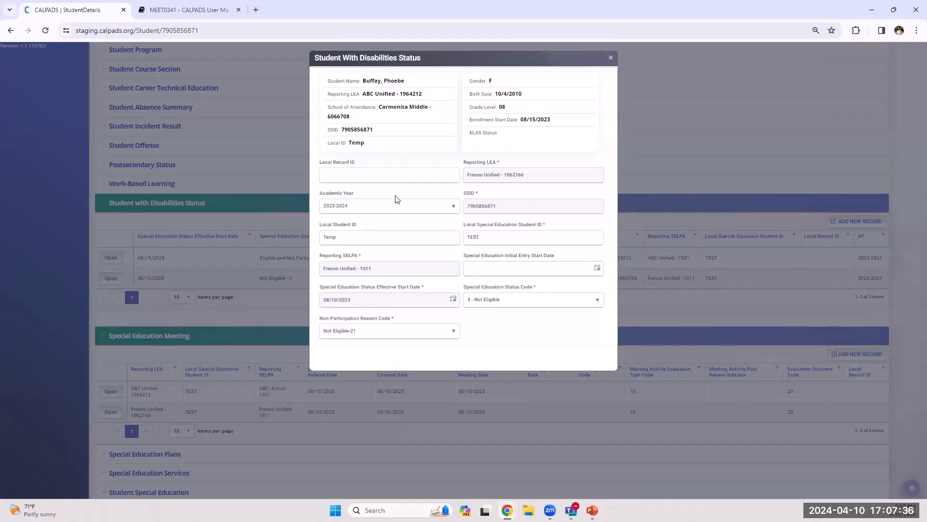
left_click(418, 206)
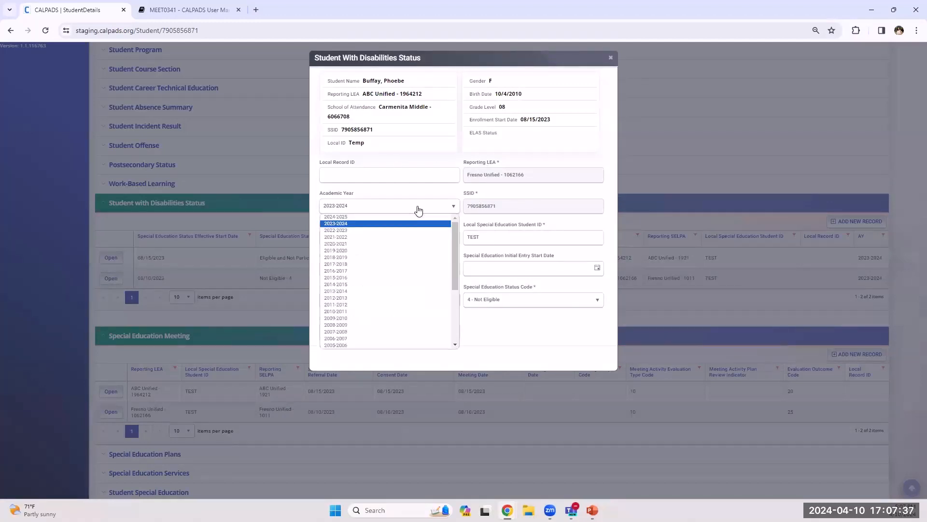
left_click(408, 256)
left_click(394, 298)
left_click(526, 300)
left_click(526, 268)
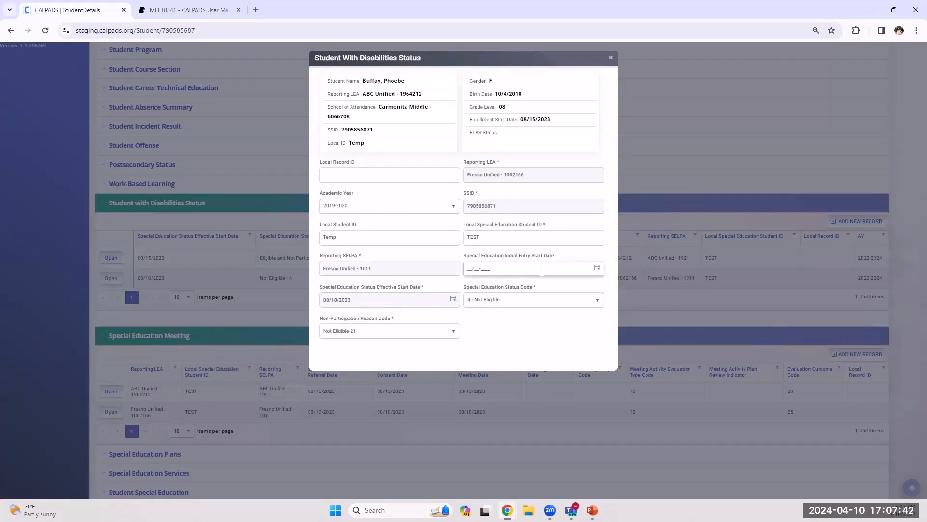
type("05/46/8742")
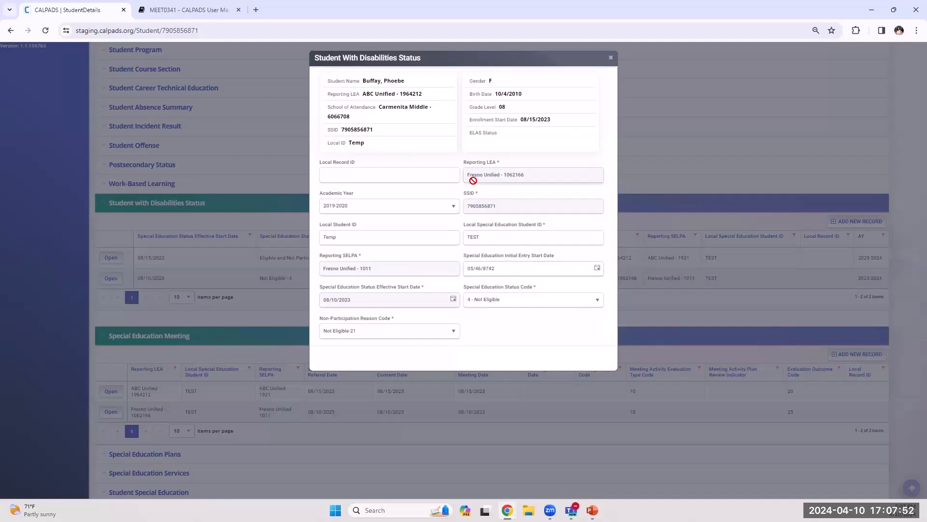
left_click(657, 296)
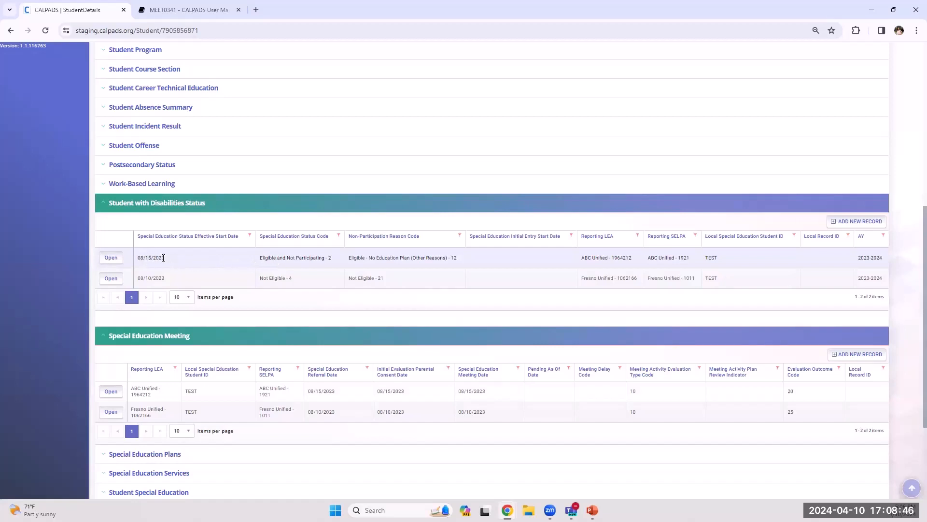
- Open the ABC Unified record in Student with Disabilities Status for editing
left_click(113, 258)
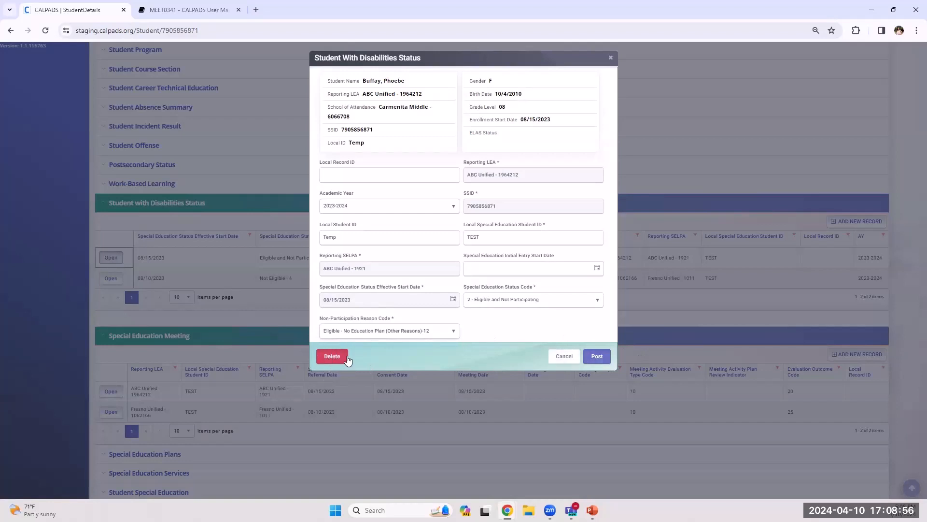
left_click(565, 358)
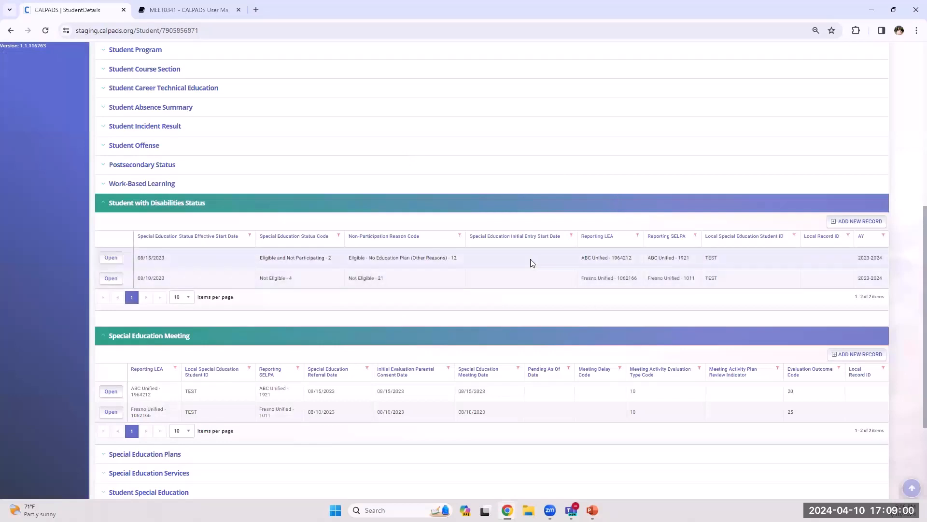
left_click(111, 257)
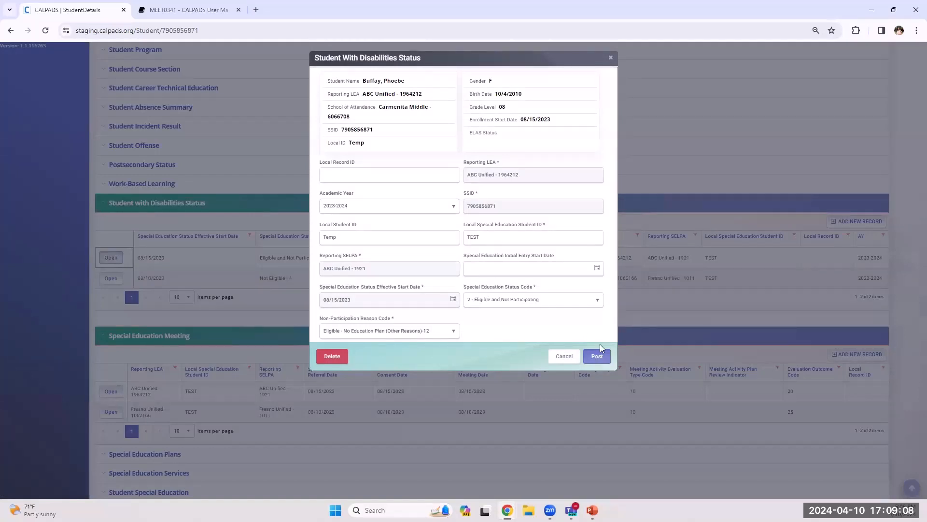
- Check whether the Reporting LEA, SSID, Reporting SELPA and Special Education Status Effective Start Date fields can be edited
triple_click(490, 176)
double_click(498, 208)
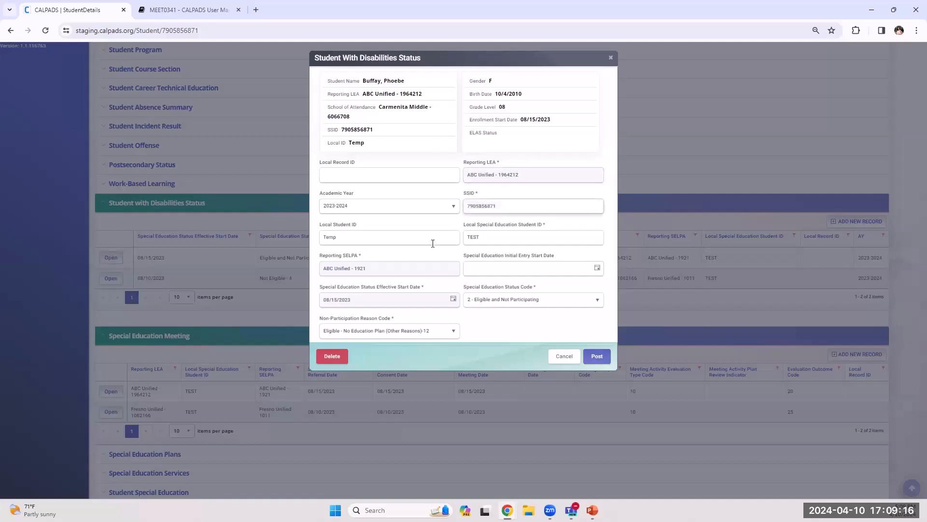
triple_click(408, 268)
triple_click(396, 296)
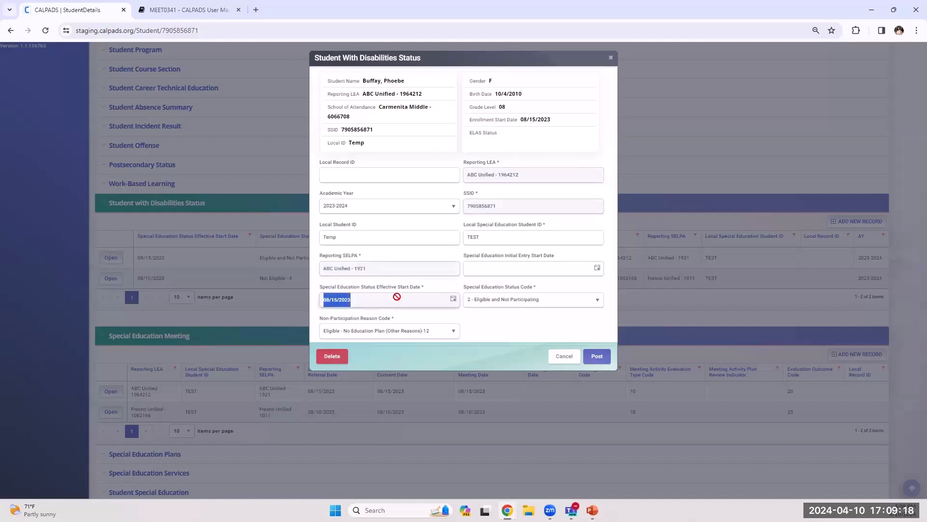
double_click(400, 267)
left_click(501, 176)
double_click(500, 176)
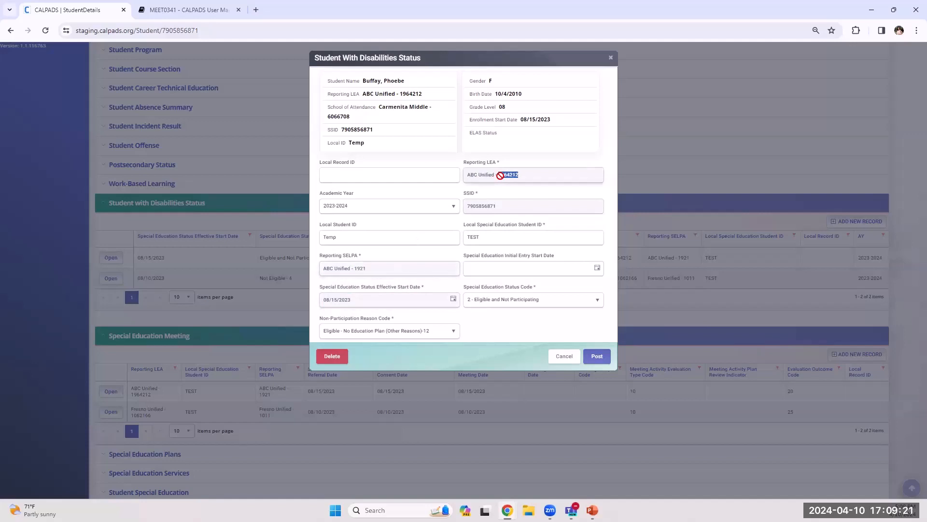
left_click(549, 174)
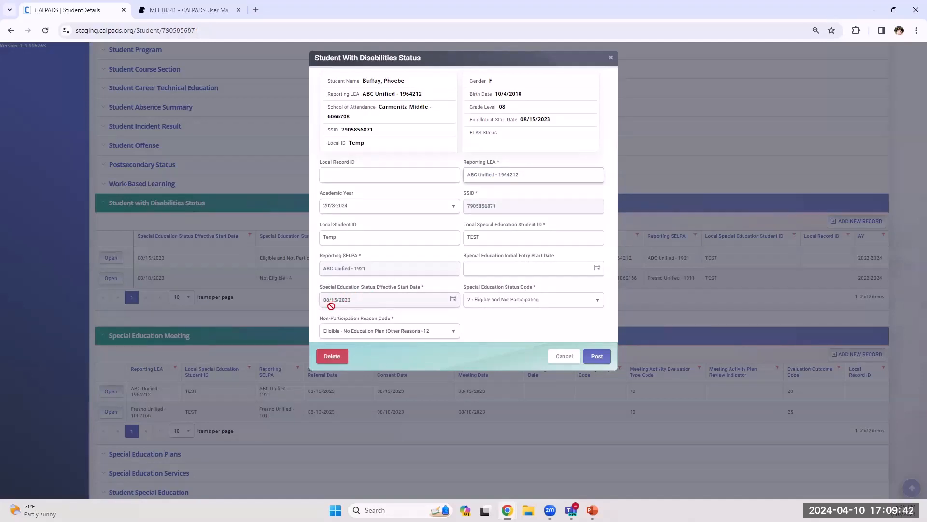
double_click(373, 301)
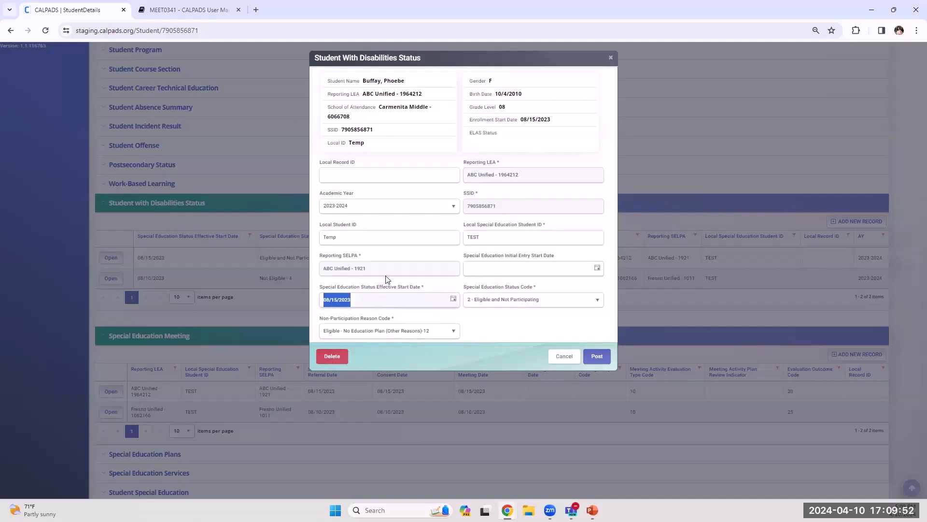
left_click(370, 300)
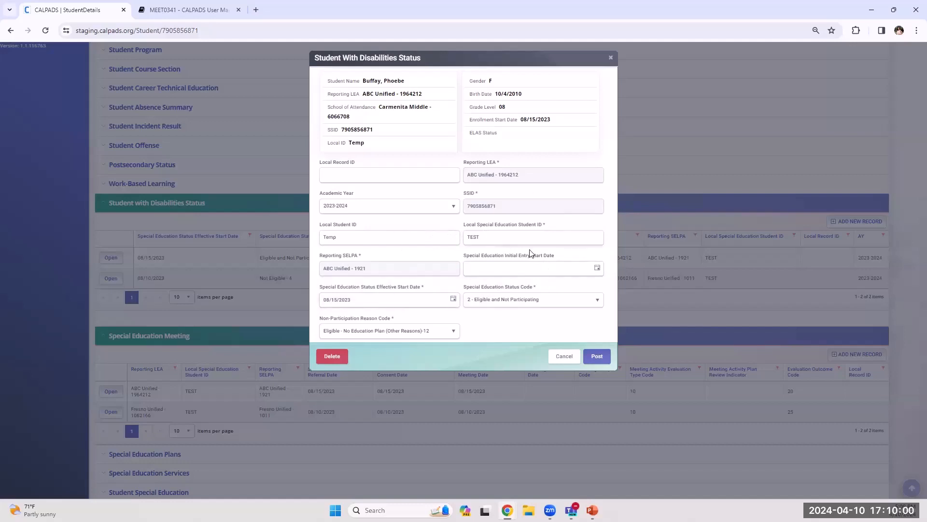
- Set the Special Education Status Code to 1 - Eligible and Participating, clear the Non-Participation Reason Code, and post the record
left_click(555, 305)
left_click(543, 315)
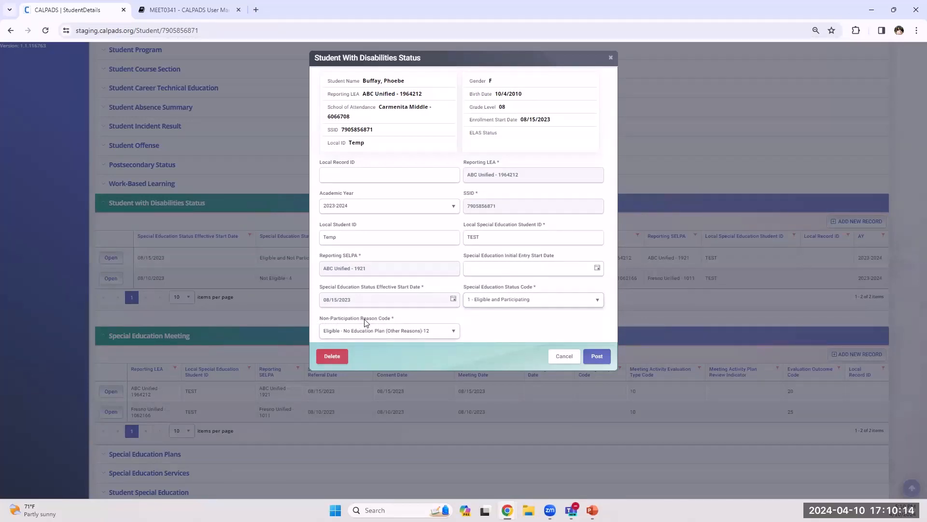
left_click(454, 334)
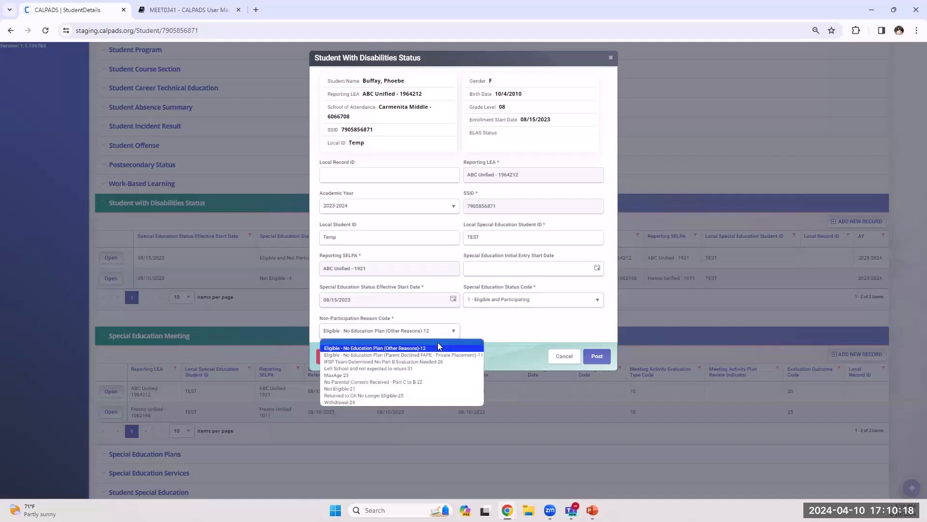
left_click(438, 344)
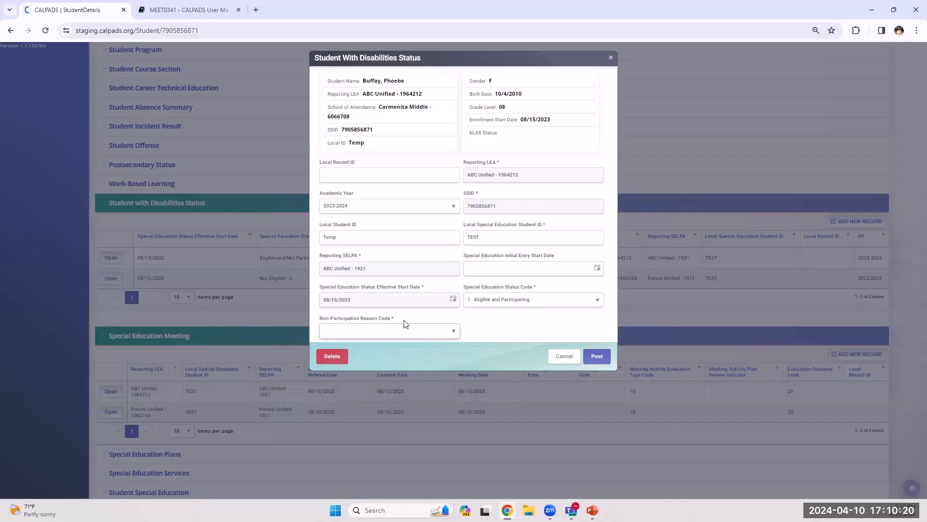
left_click(598, 357)
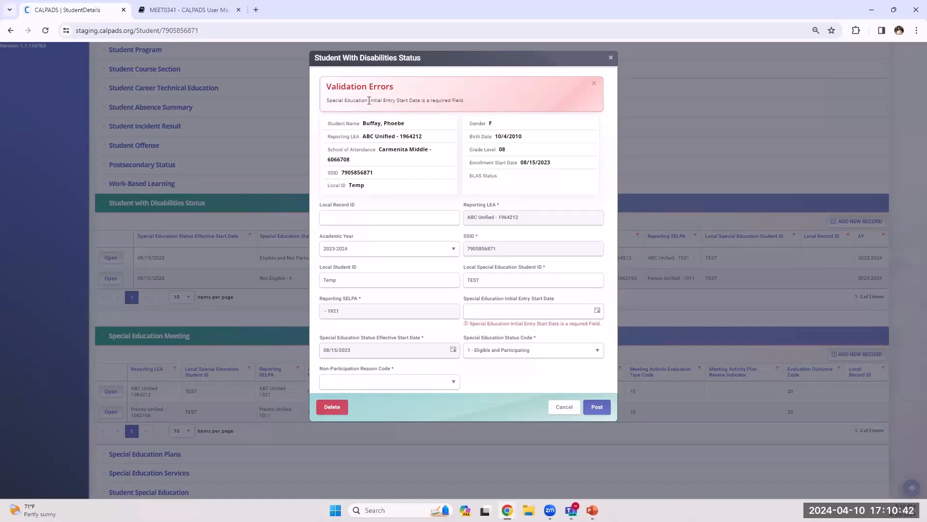
- Fill in the required Special Education Initial Entry Start Date with 08/15/2023 and post the disabilities status record again
left_click_drag(369, 100, 421, 100)
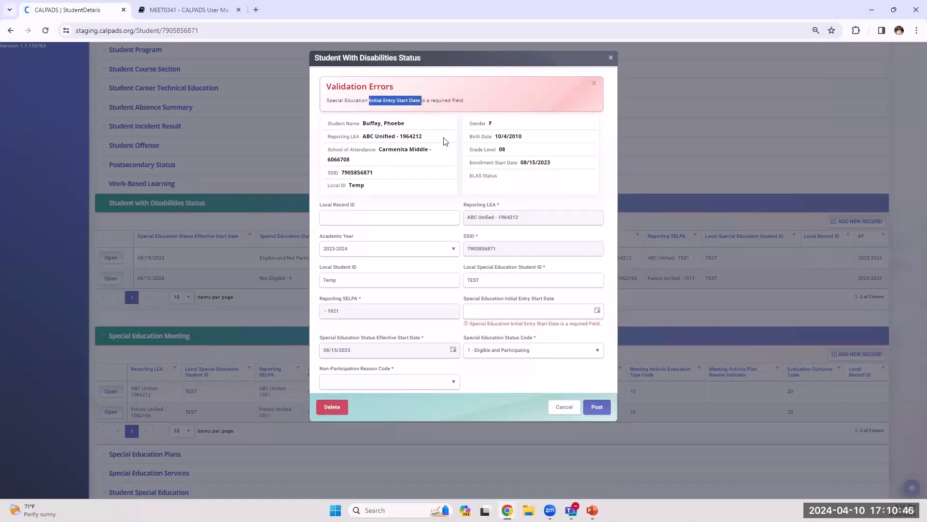
left_click(541, 307)
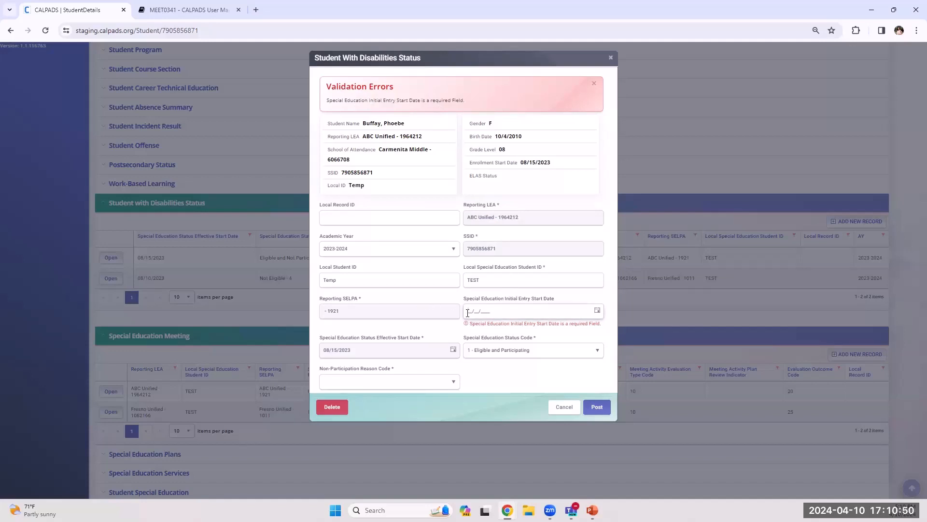
type("08/15/2023")
left_click(599, 406)
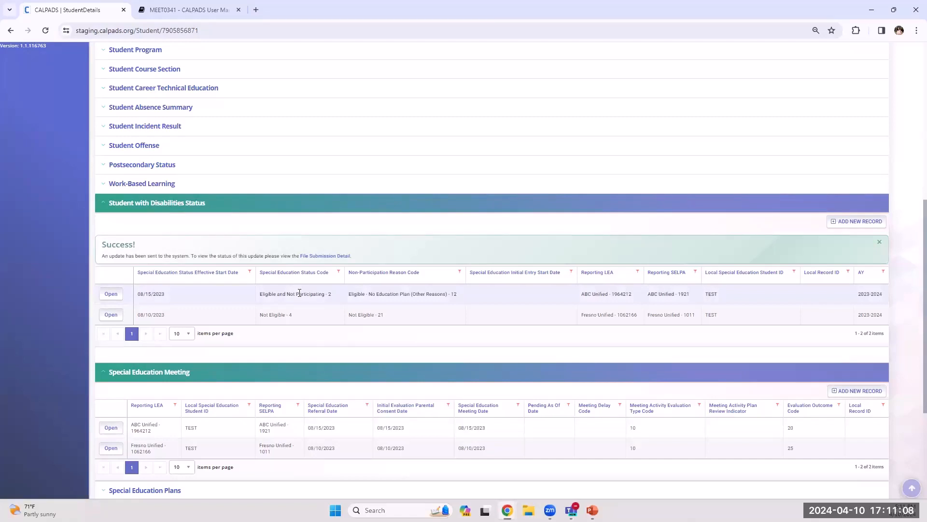
- Check the ABC Unified record's status and non-participation reason codes, and open the update's File Submission Detail in a separate tab
left_click(258, 293)
left_click_drag(260, 294, 433, 296)
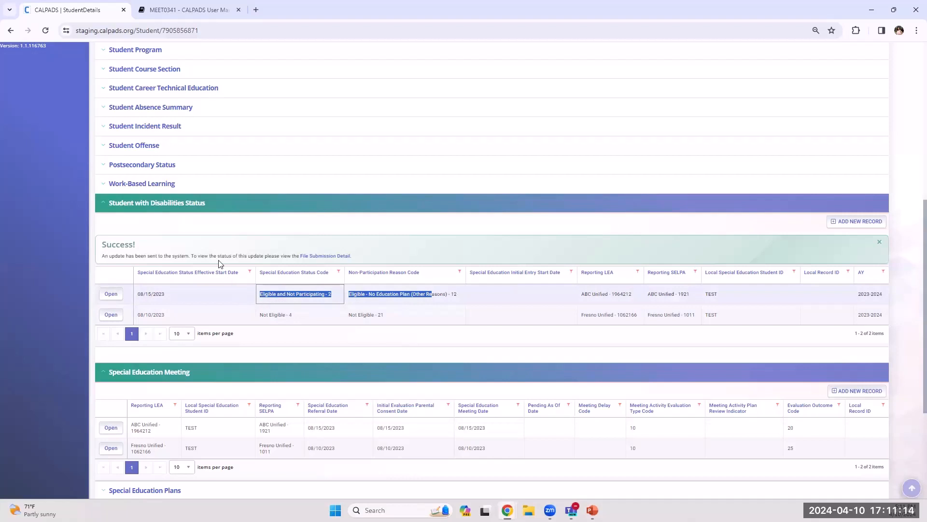
left_click(276, 298)
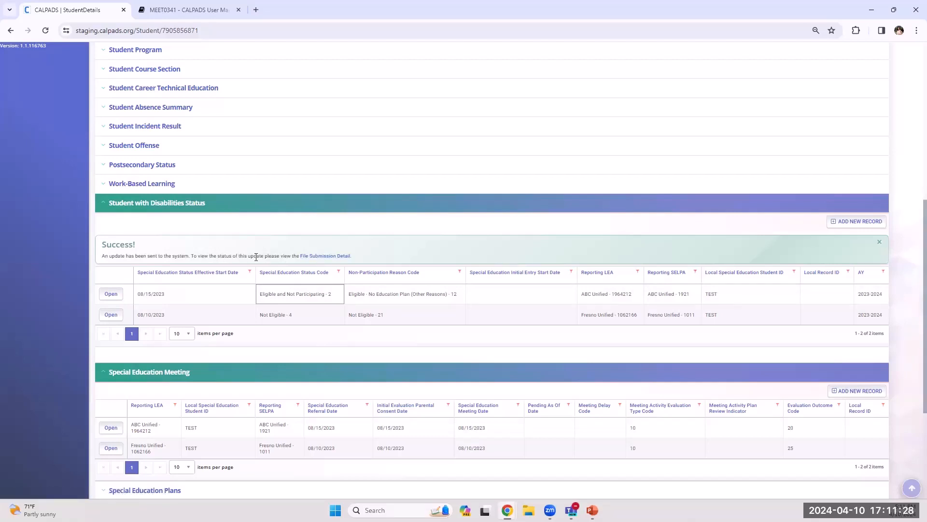
middle_click(329, 256)
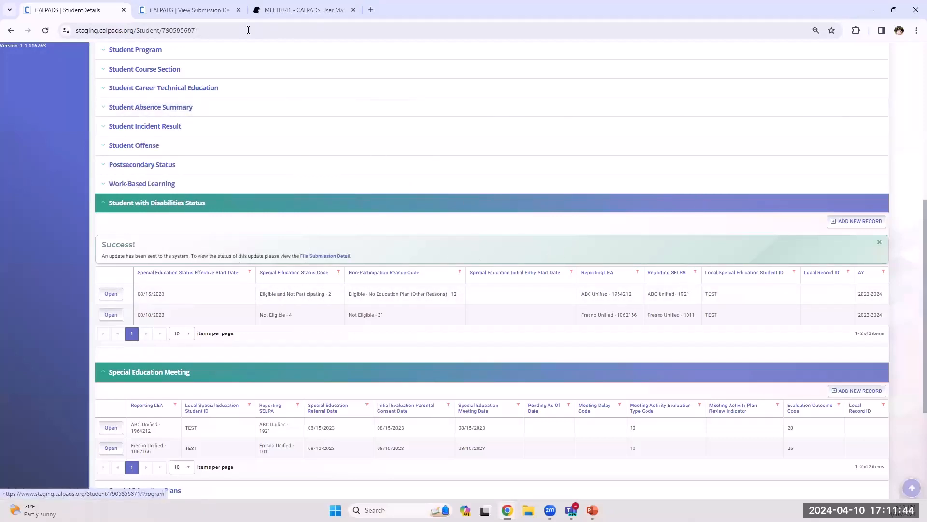
left_click(188, 14)
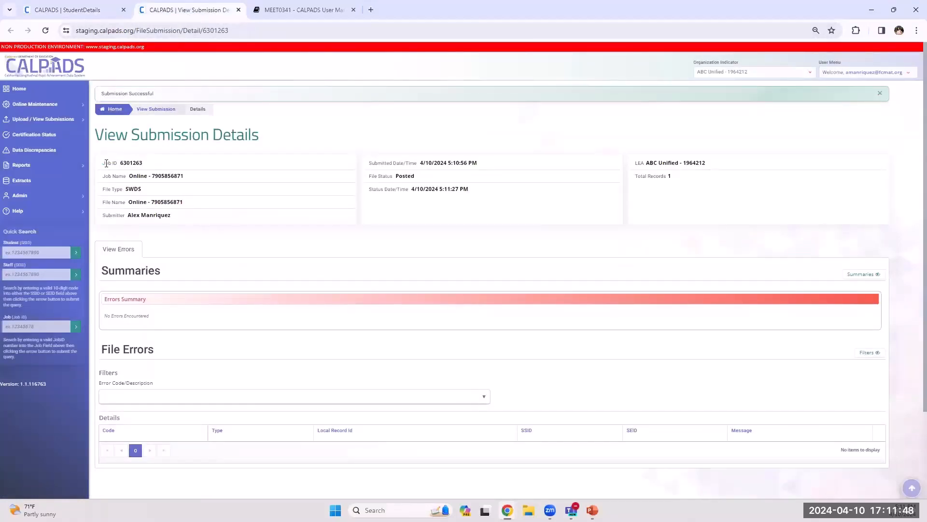
- Review the Job Name, File Type and File Status of the online submission
left_click_drag(106, 163, 209, 178)
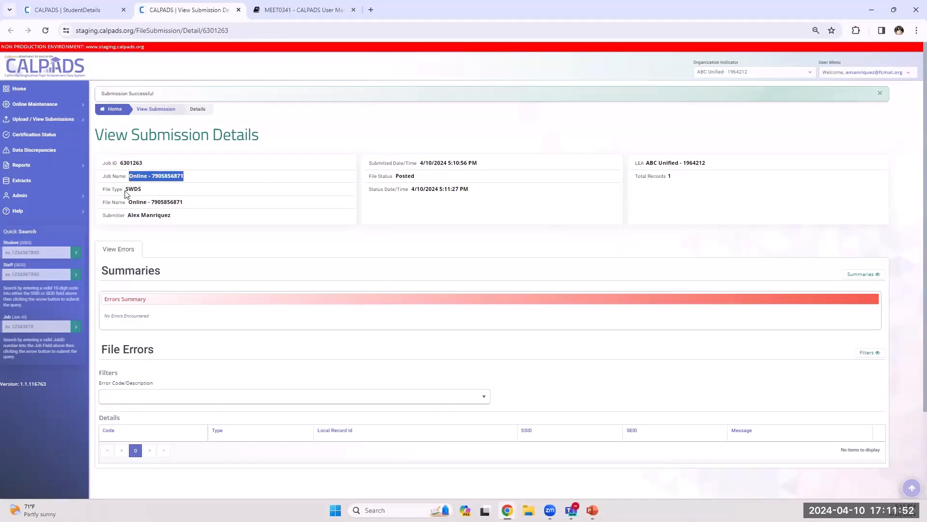
left_click_drag(124, 190, 155, 193)
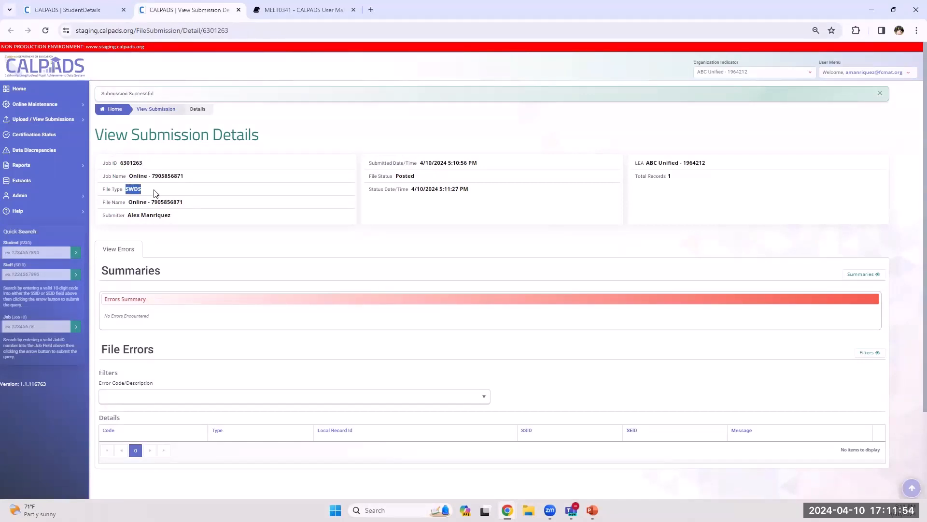
double_click(170, 175)
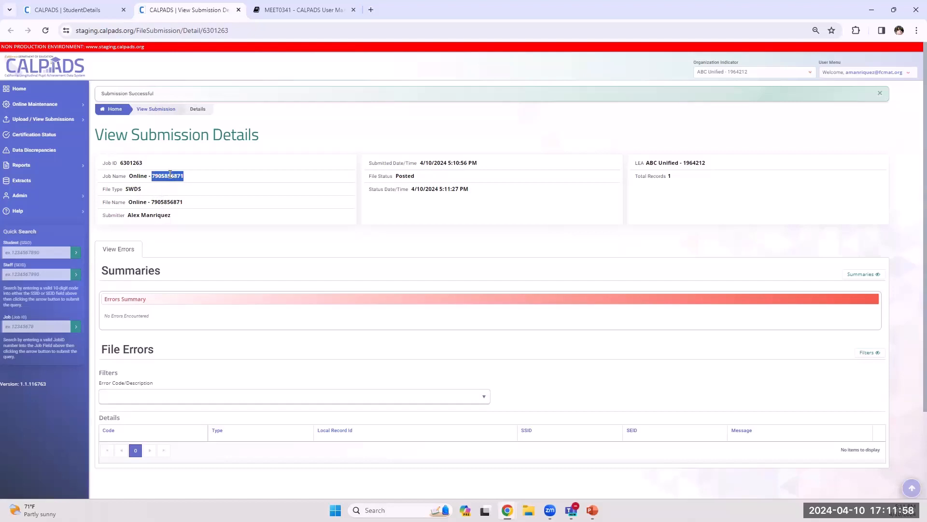
left_click(368, 177)
left_click_drag(368, 177, 393, 182)
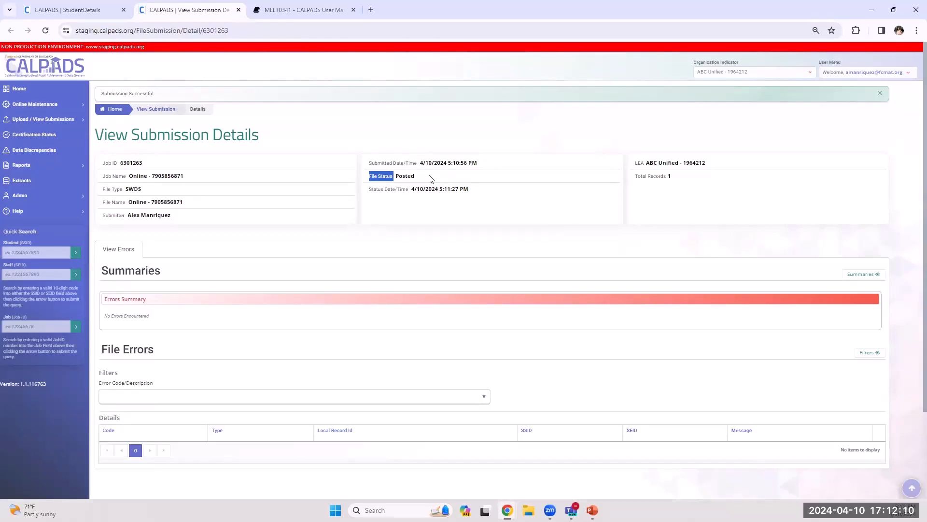
left_click_drag(429, 178, 394, 182)
- Examine the submission's Errors Summary and File Errors sections, and recheck its File Status
scroll(415, 172, "down", 2)
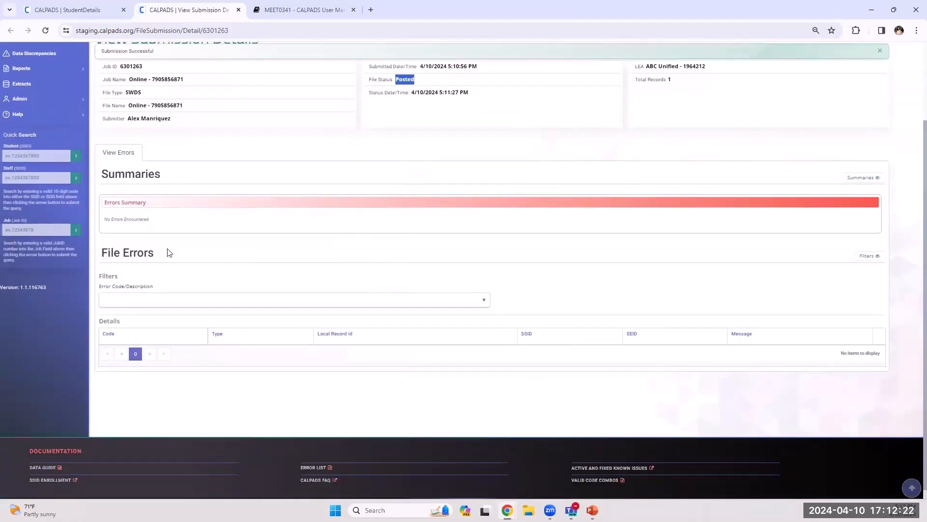
left_click_drag(102, 260, 159, 252)
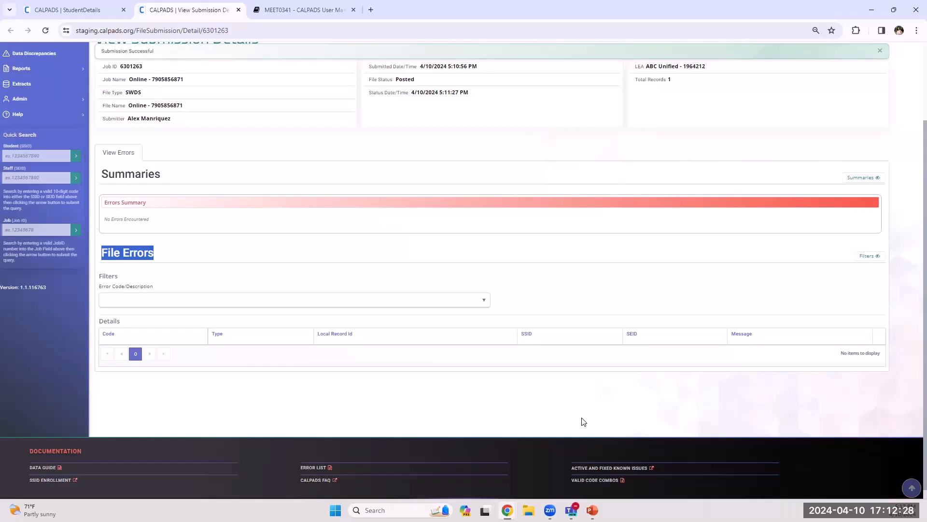
scroll(584, 422, "up", 2)
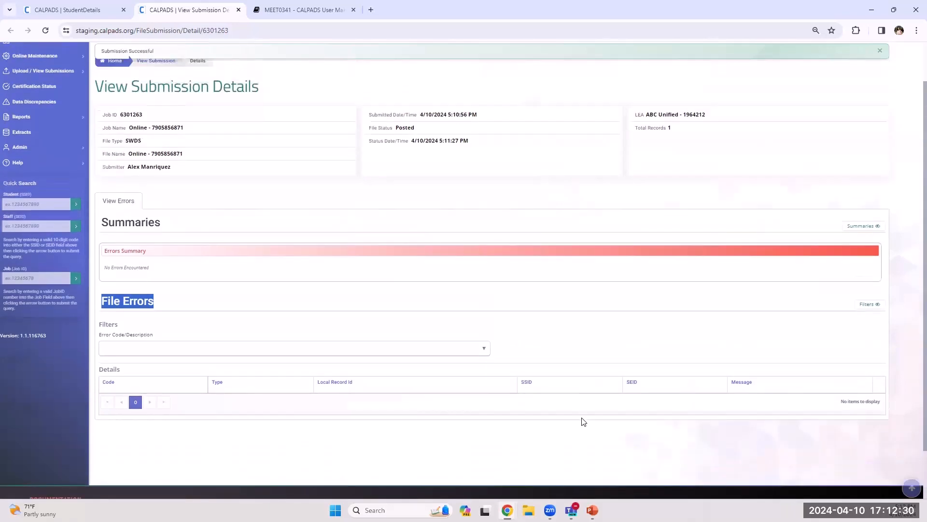
scroll(582, 421, "down", 2)
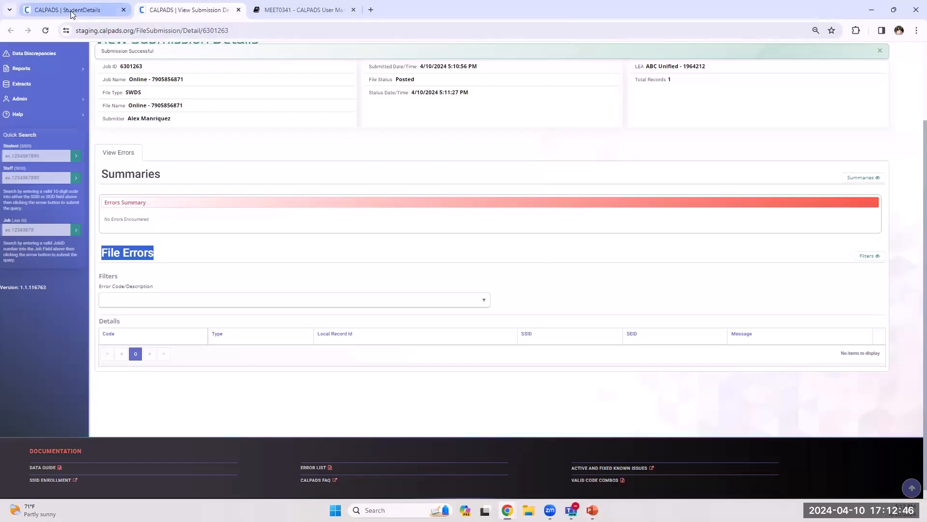
scroll(460, 325, "up", 1)
scroll(459, 325, "up", 3)
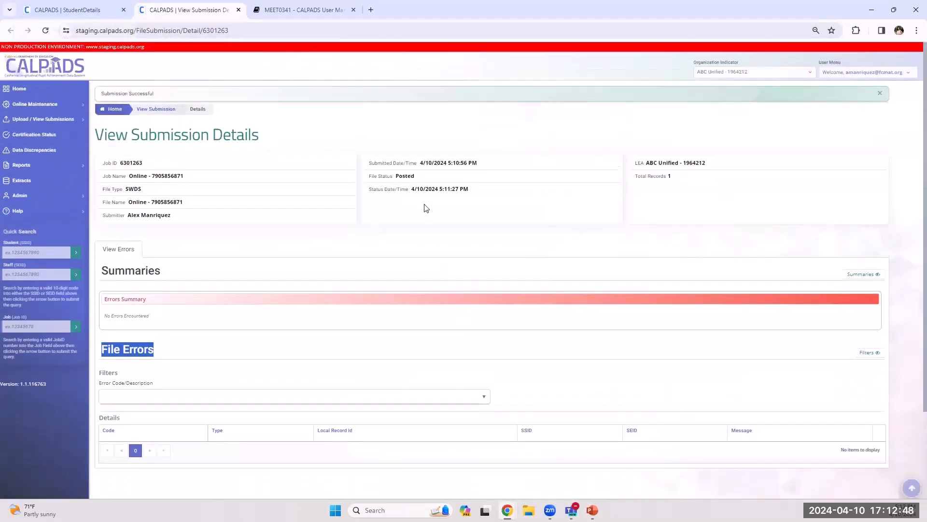
left_click_drag(420, 179, 394, 181)
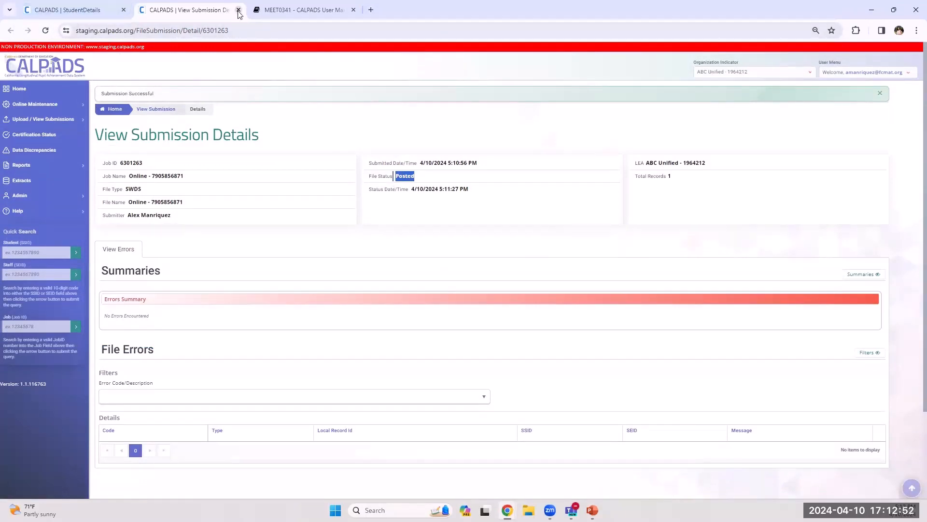
- Reload the Student Detail page, close the submission details page, and expand Student with Disabilities Status
left_click(77, 10)
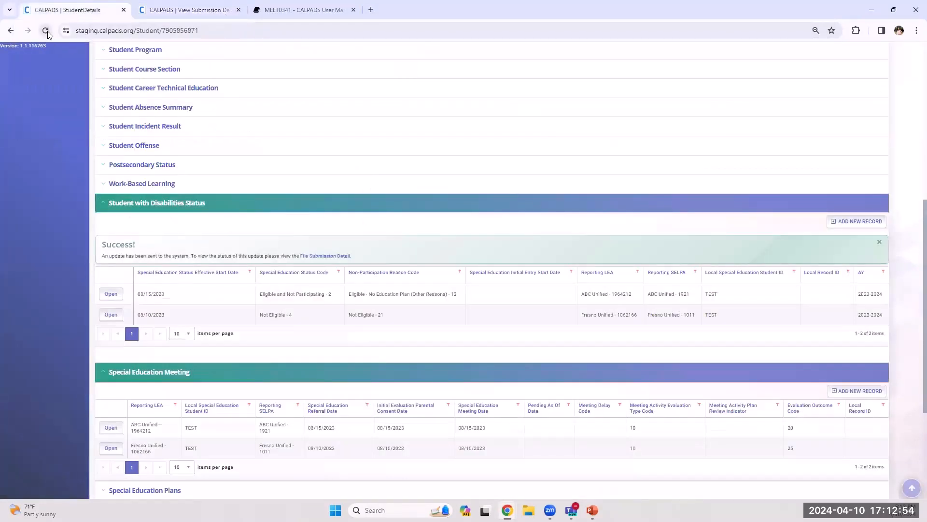
left_click(46, 30)
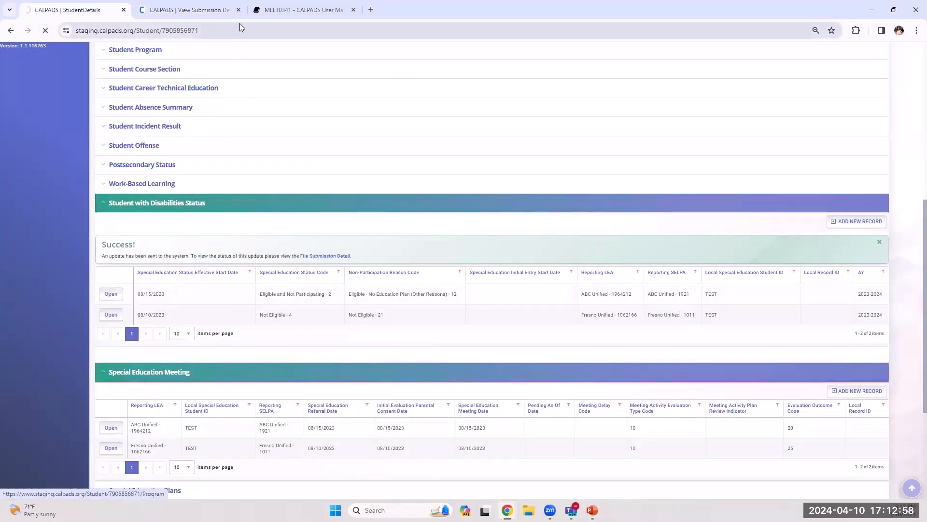
left_click(239, 9)
scroll(317, 343, "down", 3)
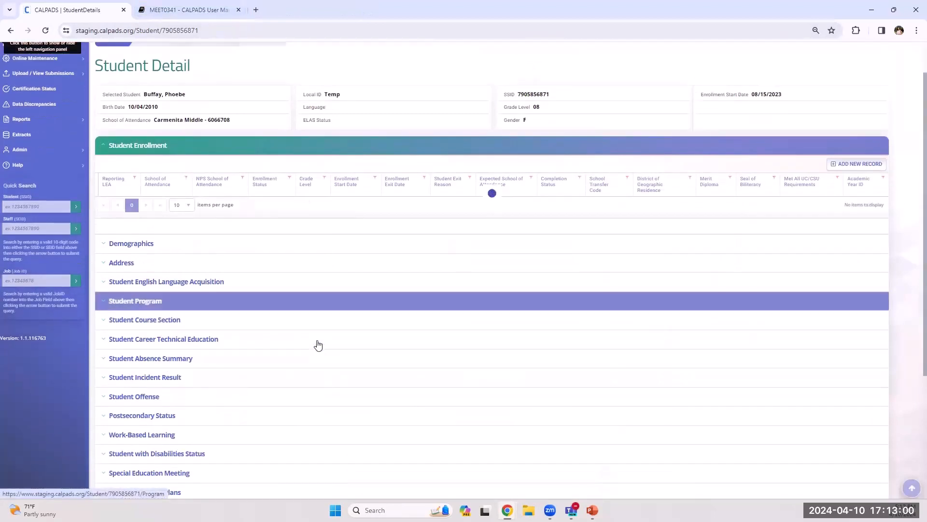
left_click(273, 402)
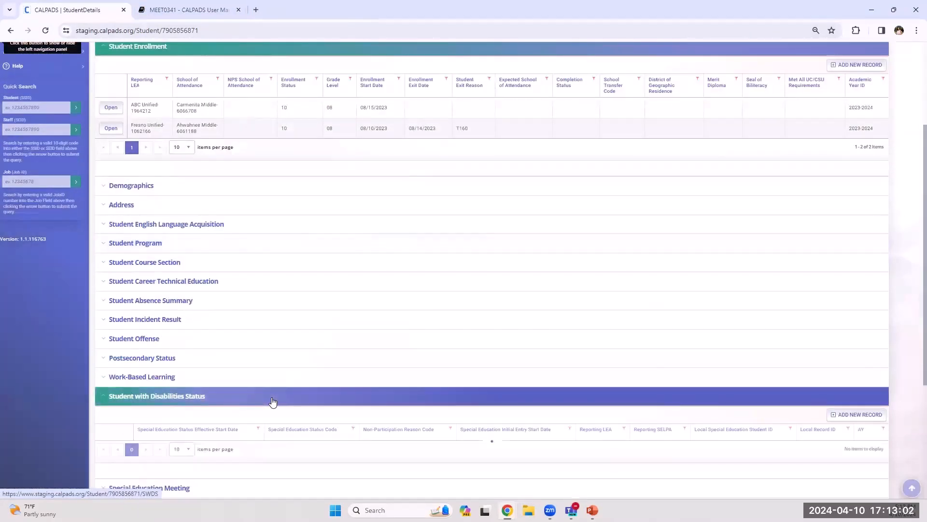
- Check the ABC Unified record's status code, initial entry start date, Reporting LEA and effective start date in the refreshed list
scroll(268, 404, "down", 1)
left_click_drag(266, 404, 332, 412)
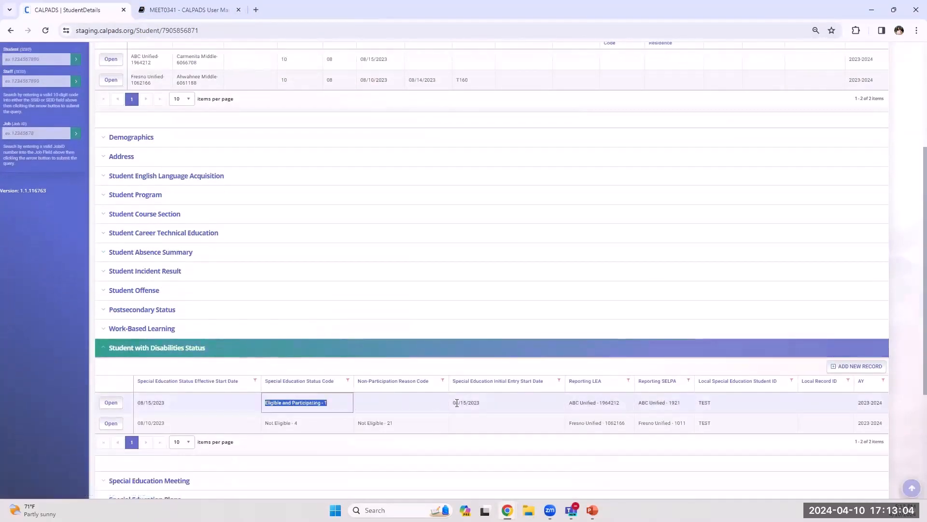
left_click_drag(492, 402, 461, 405)
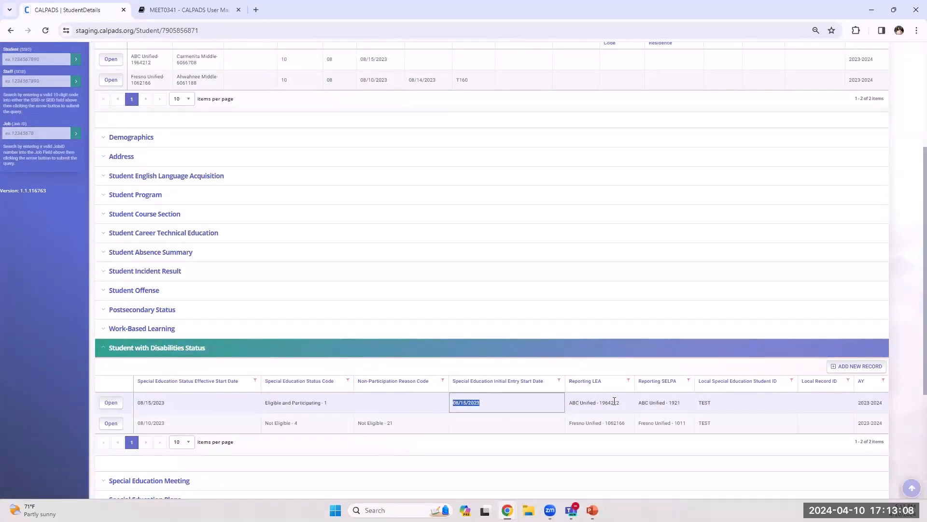
left_click_drag(617, 403, 548, 406)
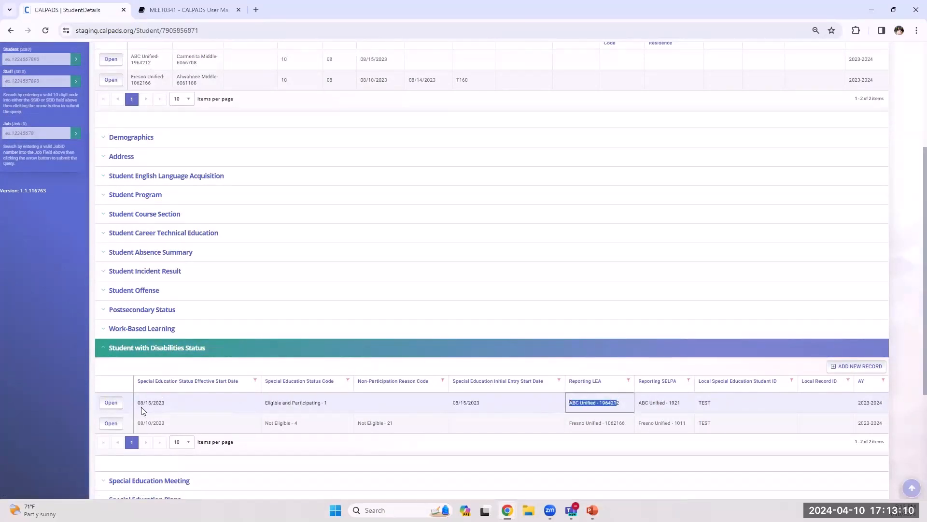
left_click_drag(139, 406, 165, 406)
left_click(284, 404)
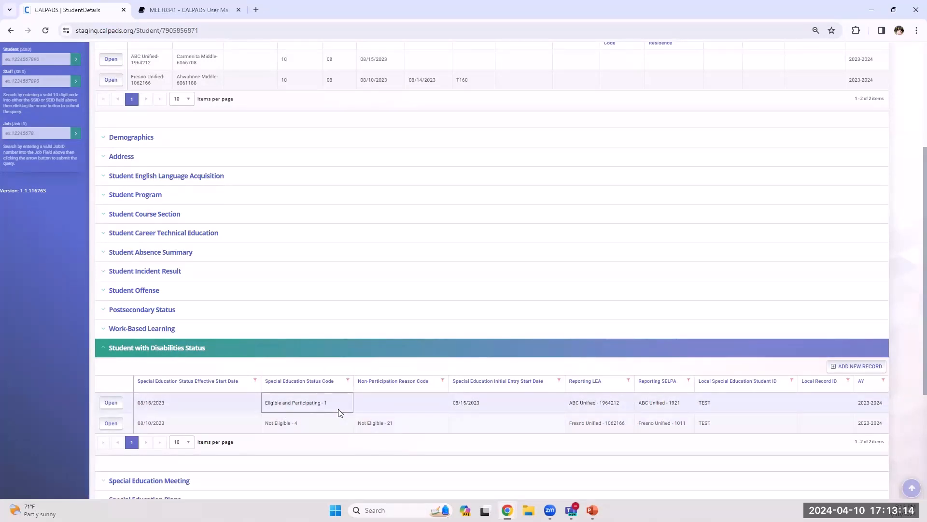
- Expand Special Education Meeting and open a form for adding a new meeting record
scroll(344, 409, "down", 2)
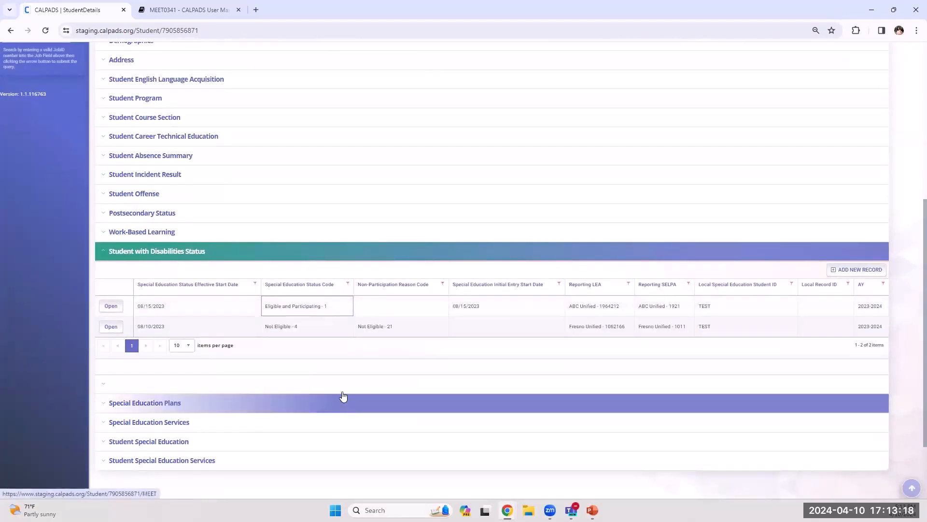
left_click(344, 383)
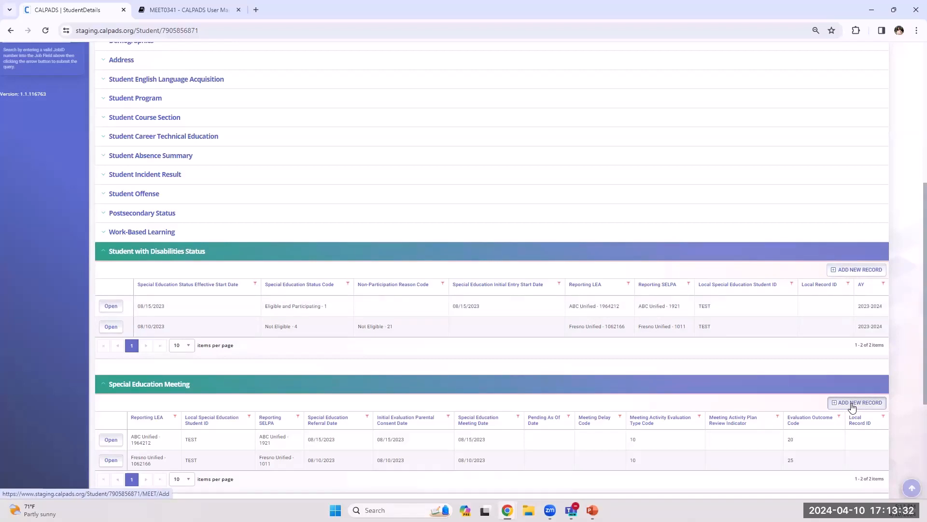
scroll(853, 407, "down", 1)
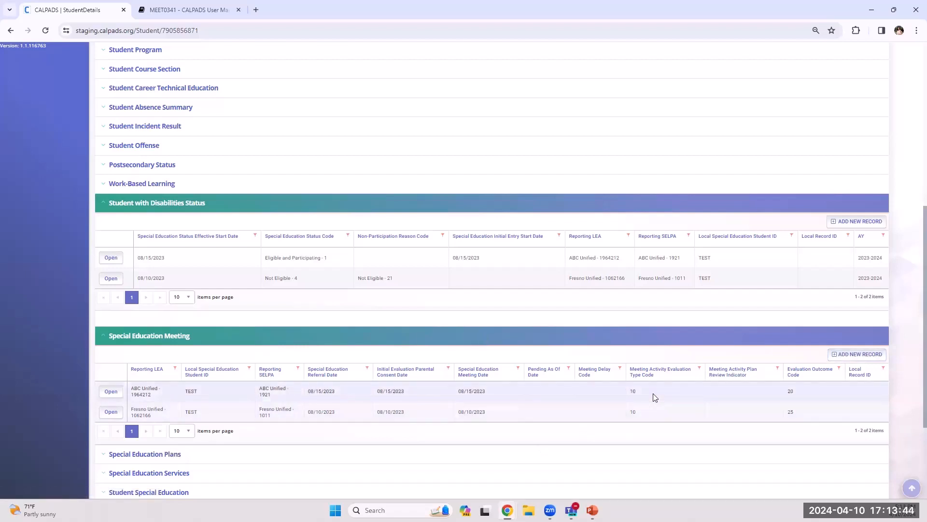
left_click(851, 355)
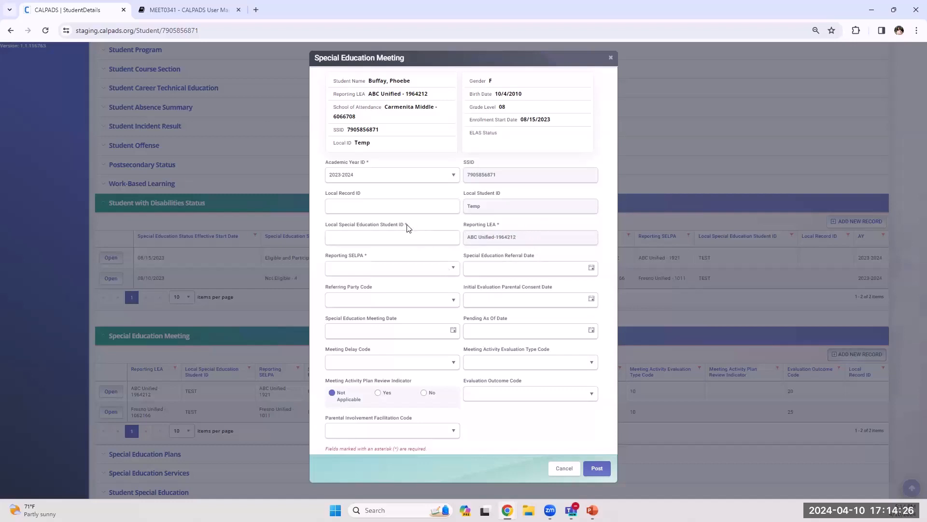
- Set the new meeting record's Local Special Education Student ID to TEST and its Reporting SELPA to ABC Unified-1921
left_click_drag(408, 225, 406, 227)
left_click_drag(370, 257, 365, 257)
left_click(401, 238)
left_click(331, 268)
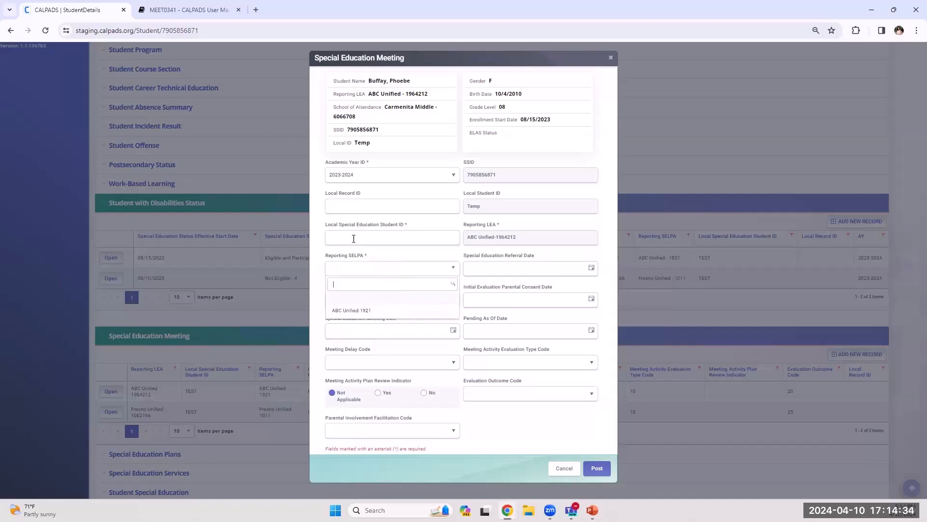
left_click(427, 252)
left_click(432, 236)
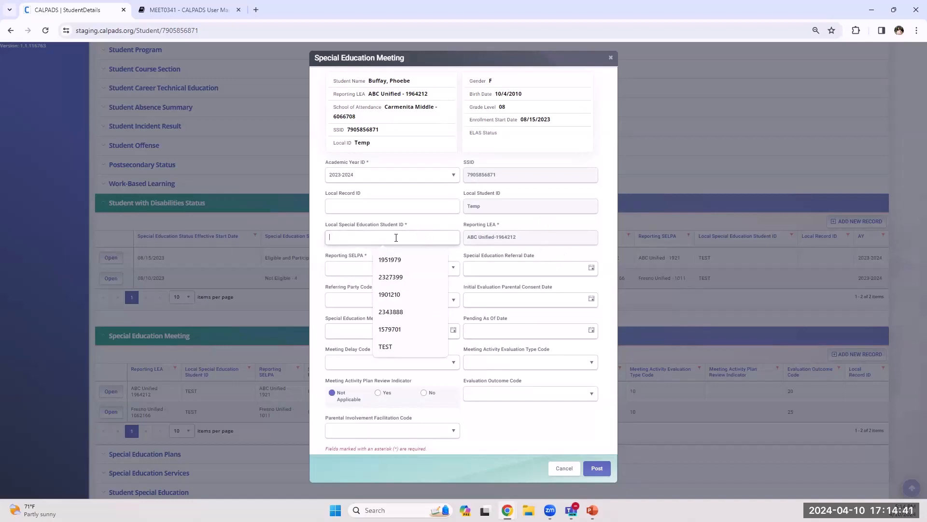
left_click(385, 348)
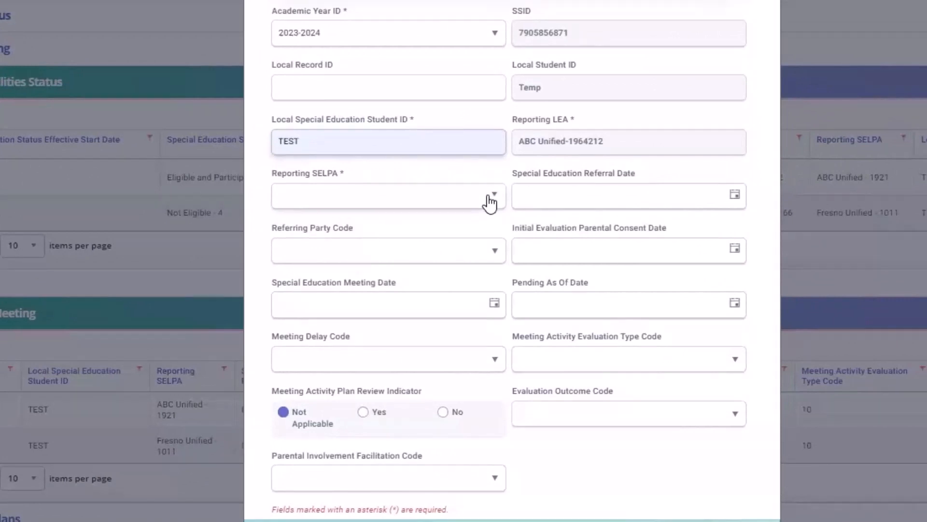
left_click(490, 203)
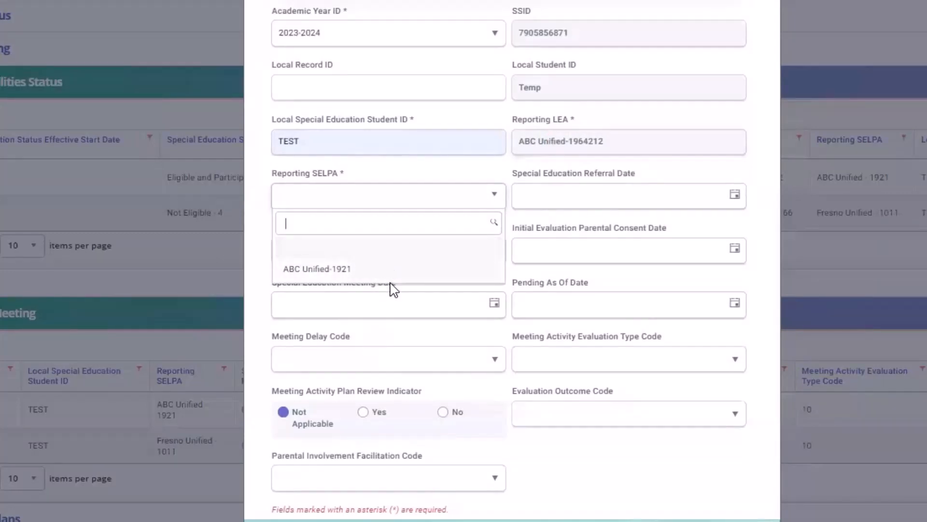
left_click(338, 269)
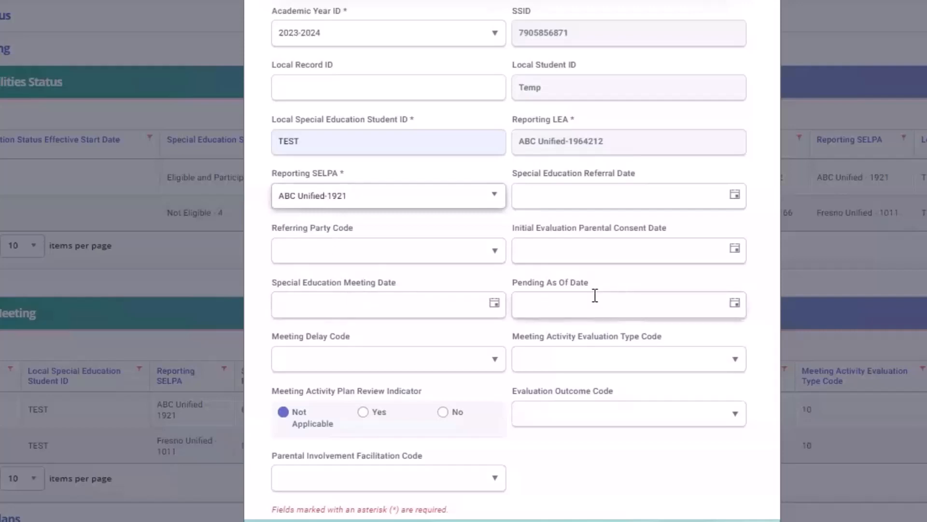
left_click_drag(343, 284, 410, 290)
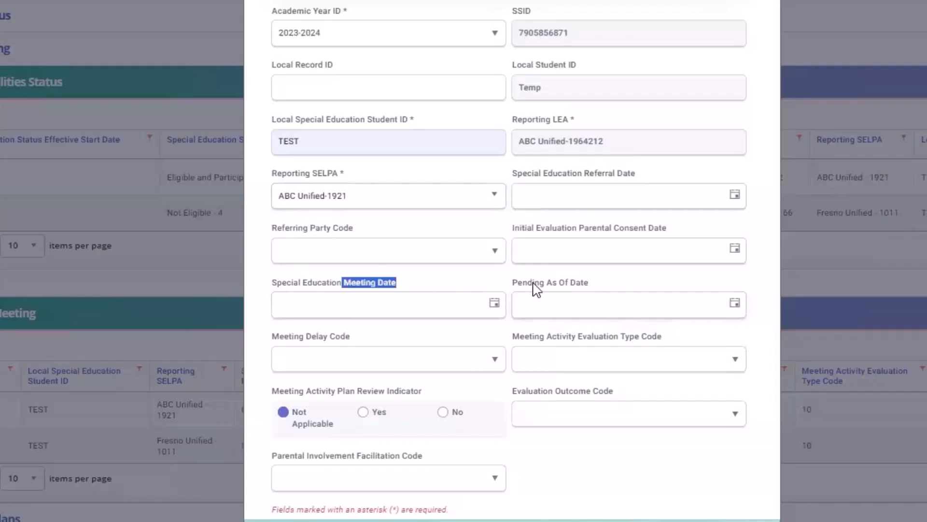
left_click_drag(511, 282, 607, 286)
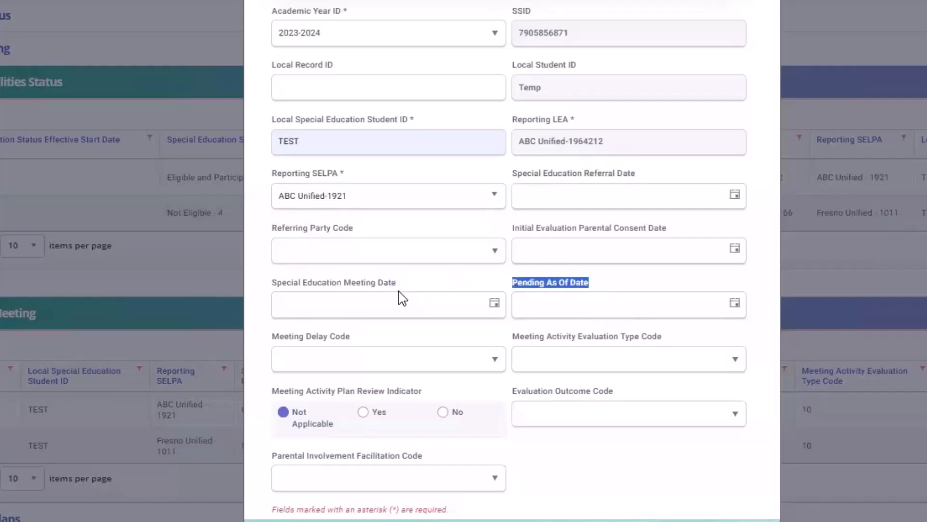
left_click(400, 299)
left_click(590, 295)
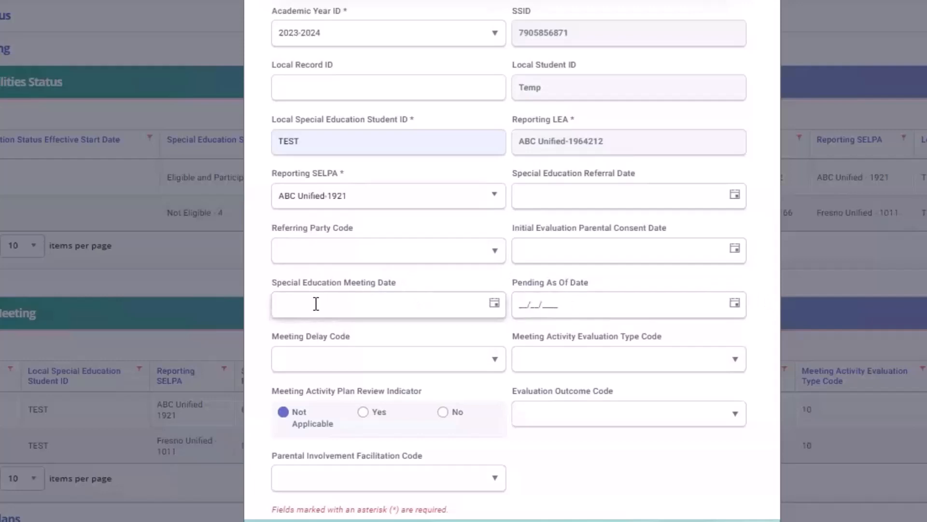
left_click(288, 305)
left_click(588, 299)
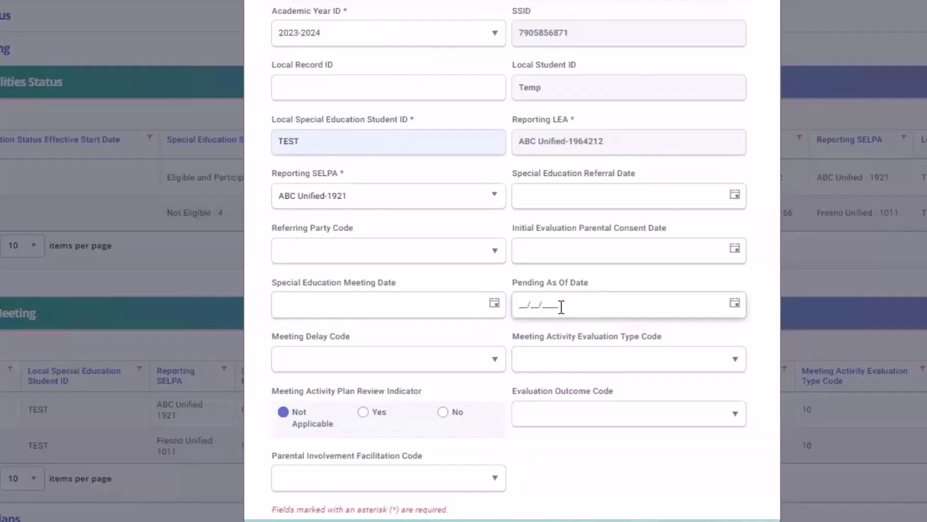
type("04/10/2023")
left_click_drag(628, 302, 516, 302)
key("BackSpace")
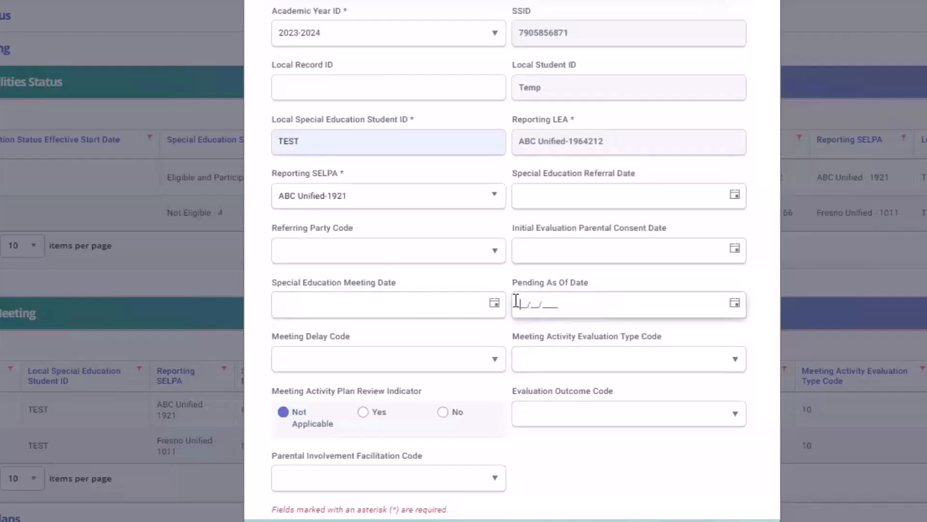
- Set the Special Education Meeting Date to 04/10/2024 and the Meeting Activity Plan Review Indicator to Yes
left_click(327, 303)
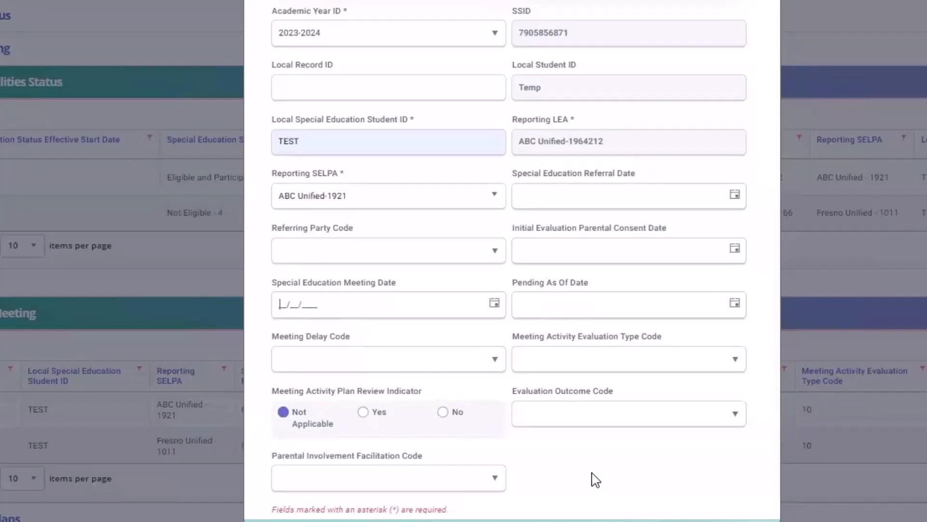
type("04102024")
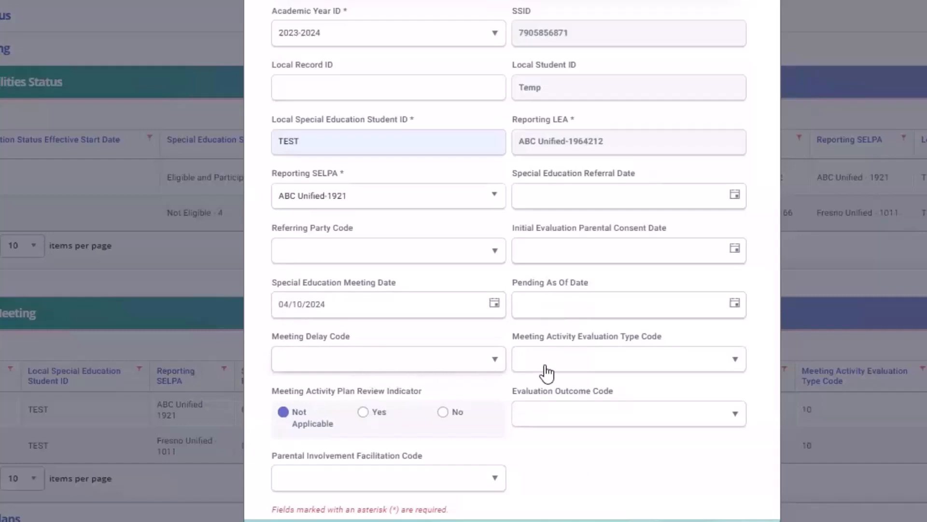
left_click(639, 364)
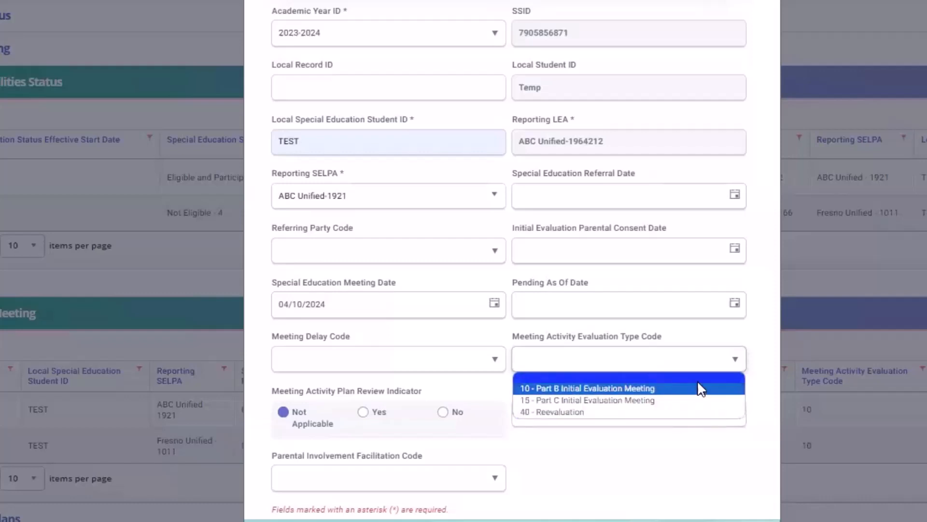
left_click(756, 340)
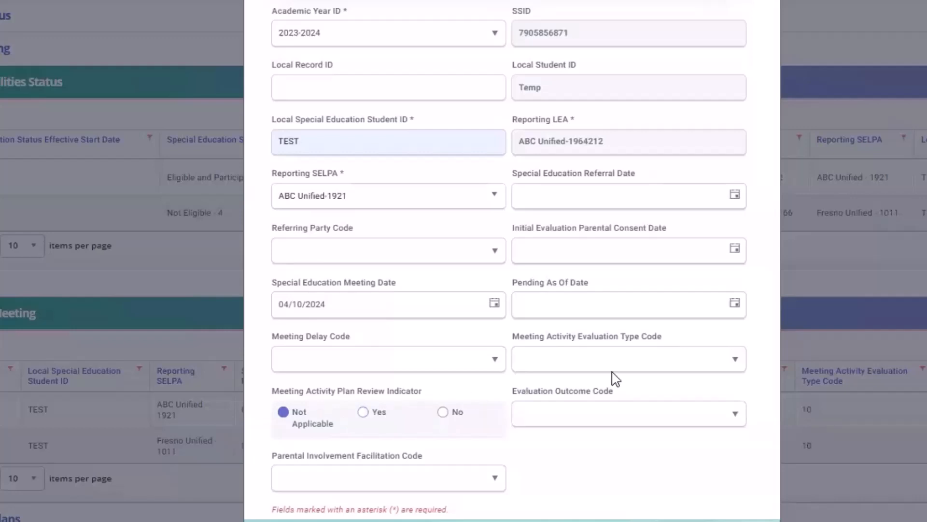
left_click(363, 415)
left_click(643, 359)
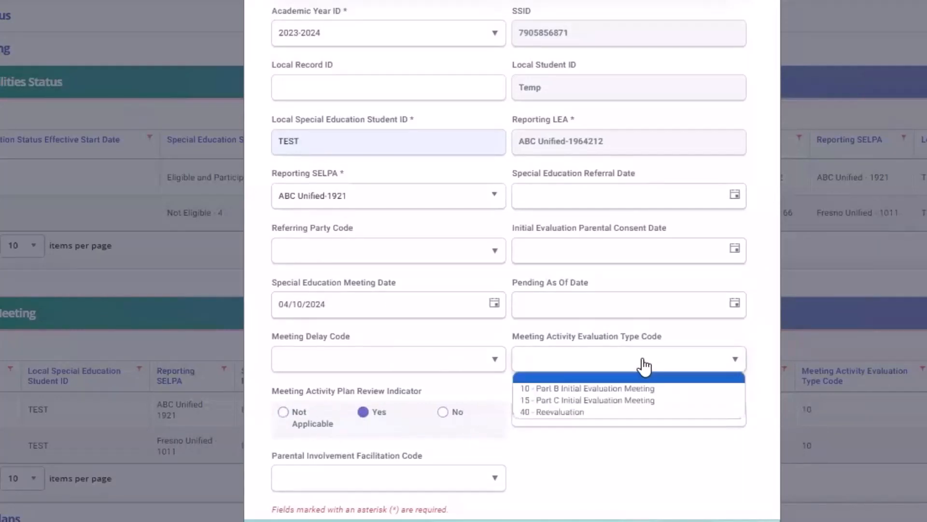
left_click(642, 412)
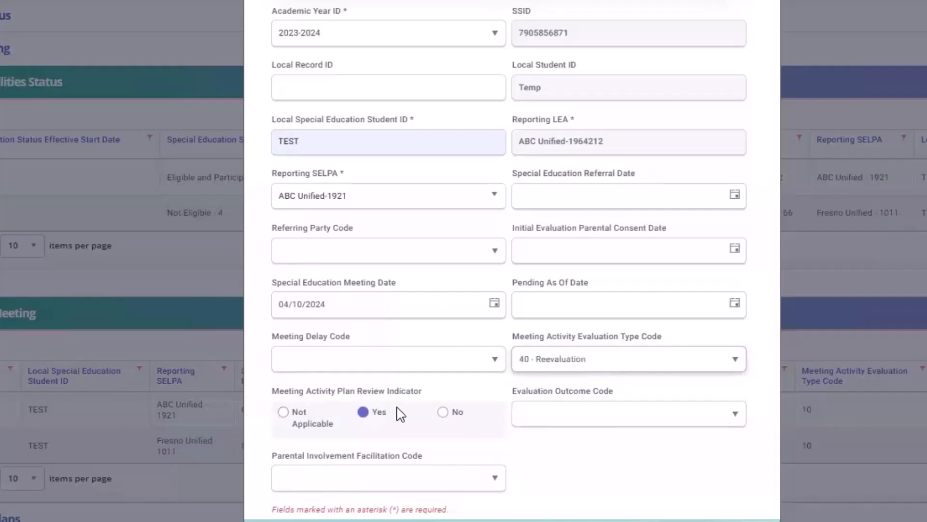
left_click(445, 413)
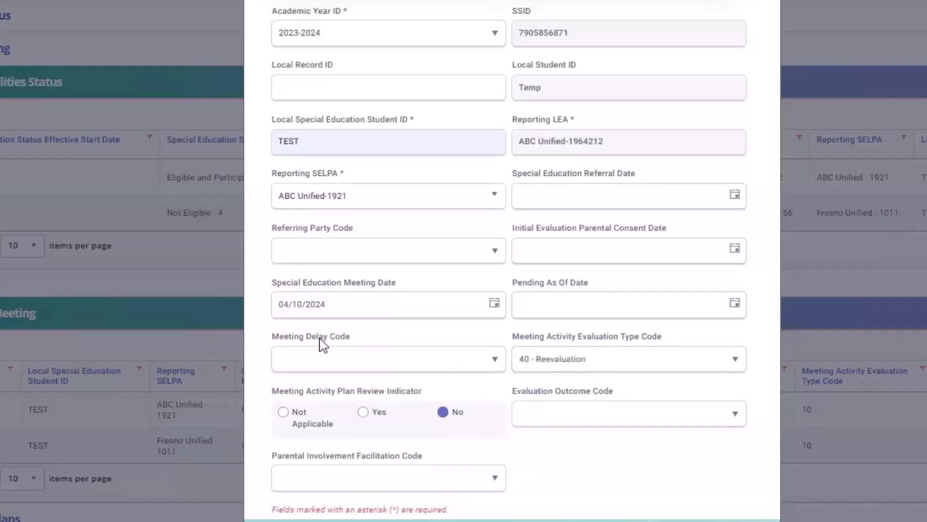
left_click(384, 421)
left_click(689, 364)
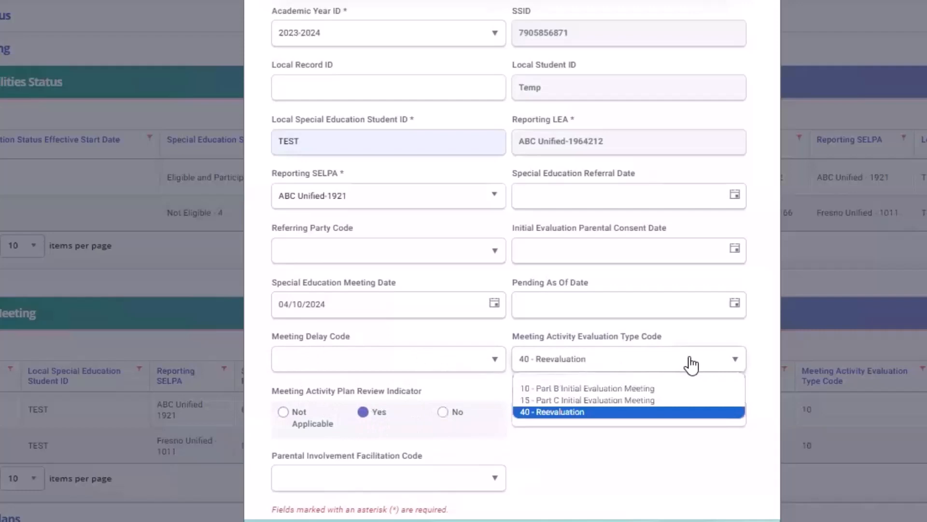
left_click(661, 381)
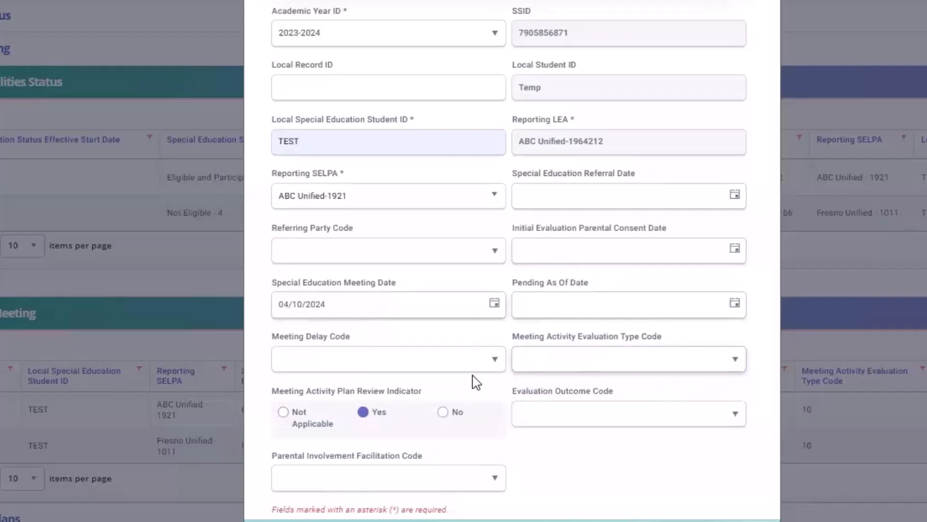
- Fill in the evaluation codes: type 40 - Reevaluation, outcome 50 - Continued Eligibility, and parental involvement facilitation 10 - Yes
left_click(594, 363)
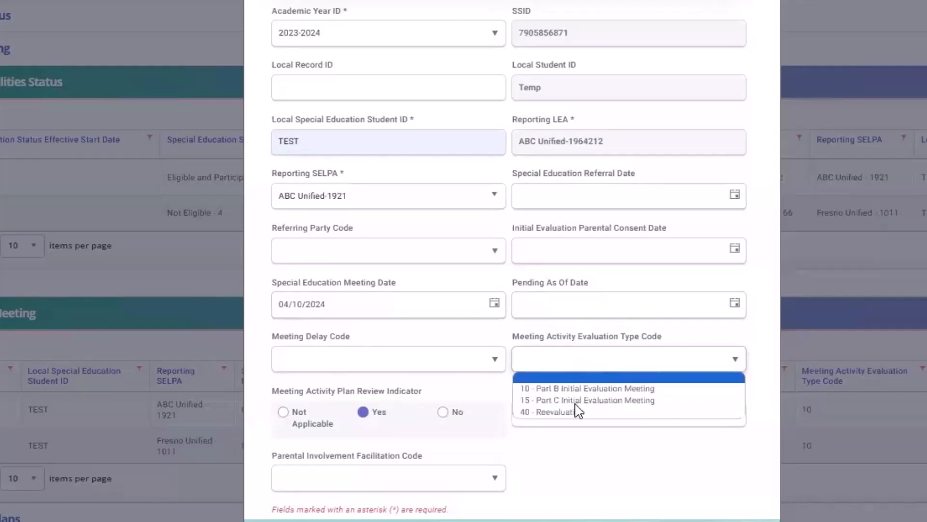
left_click(569, 421)
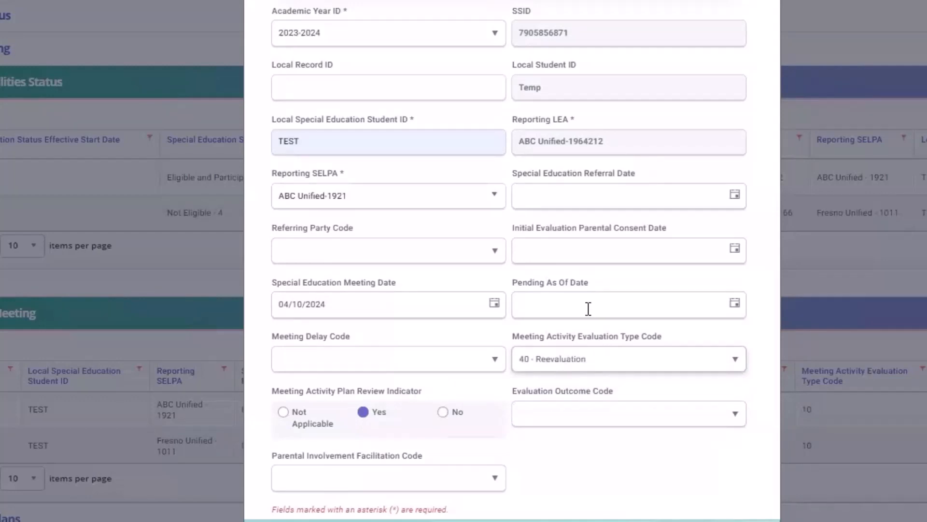
left_click(631, 427)
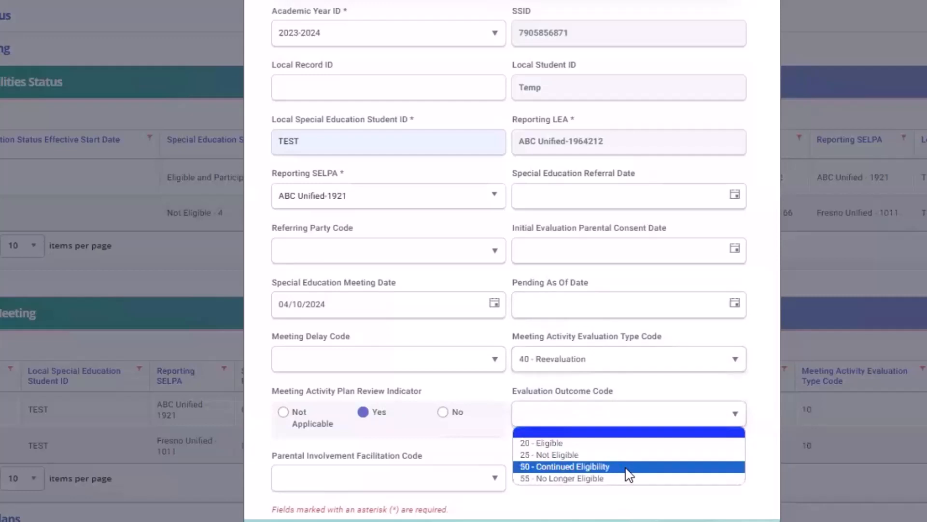
left_click(603, 466)
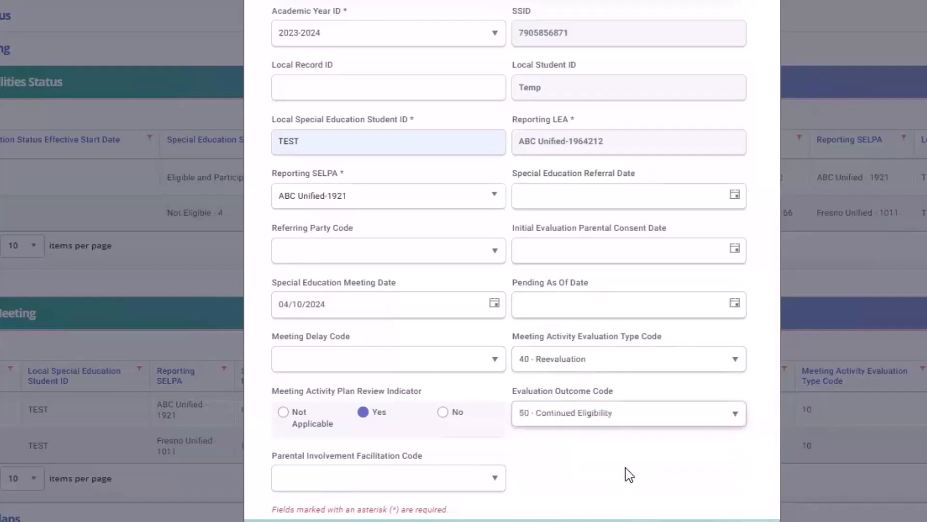
left_click(454, 487)
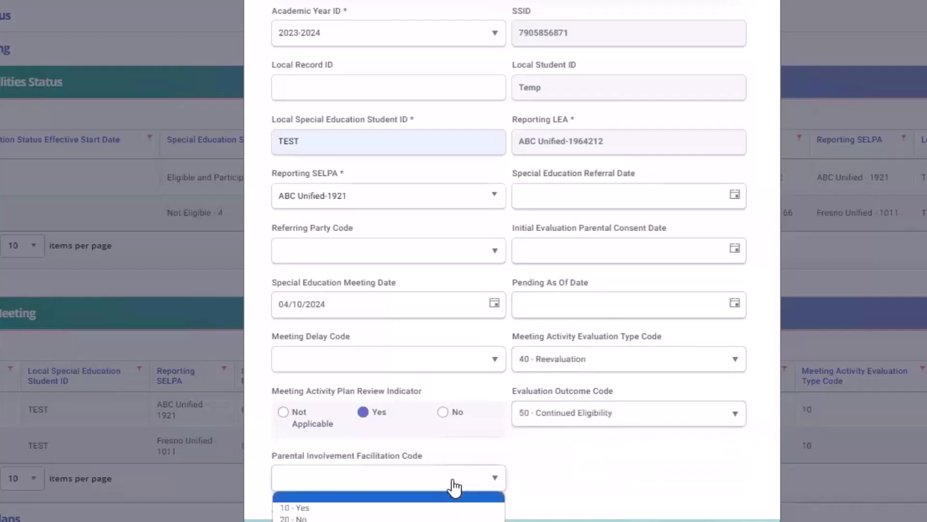
left_click(422, 509)
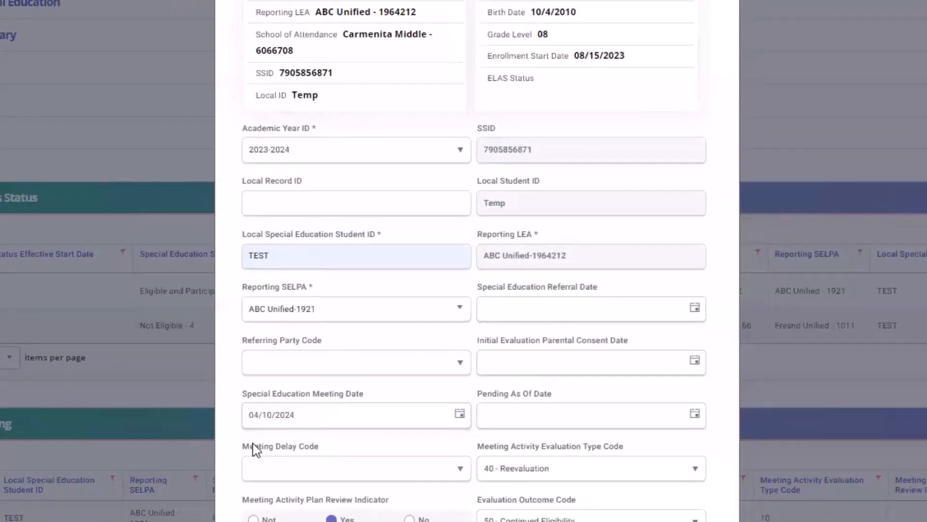
- Try backdating the meeting record with a meeting date of 04/10/2022 and academic year 2021-2022
left_click(315, 414)
left_click(315, 414)
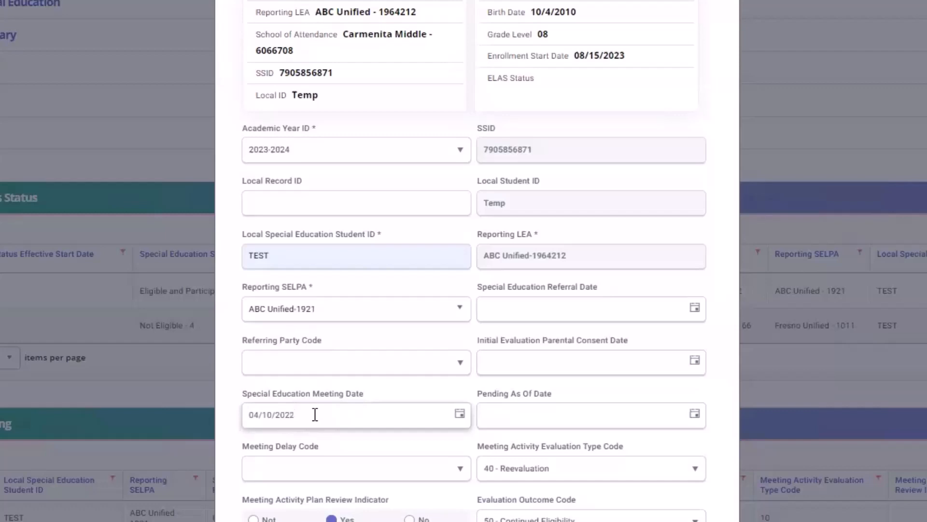
left_click(358, 160)
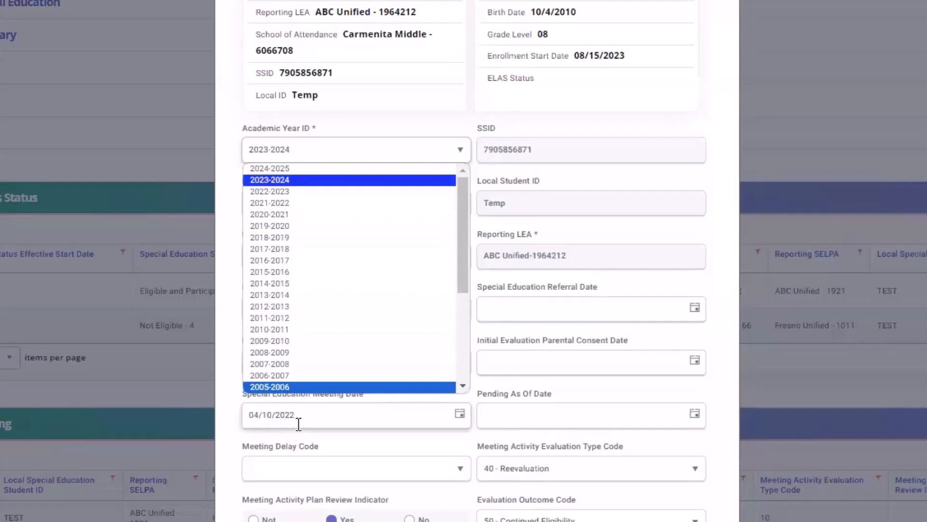
left_click(332, 203)
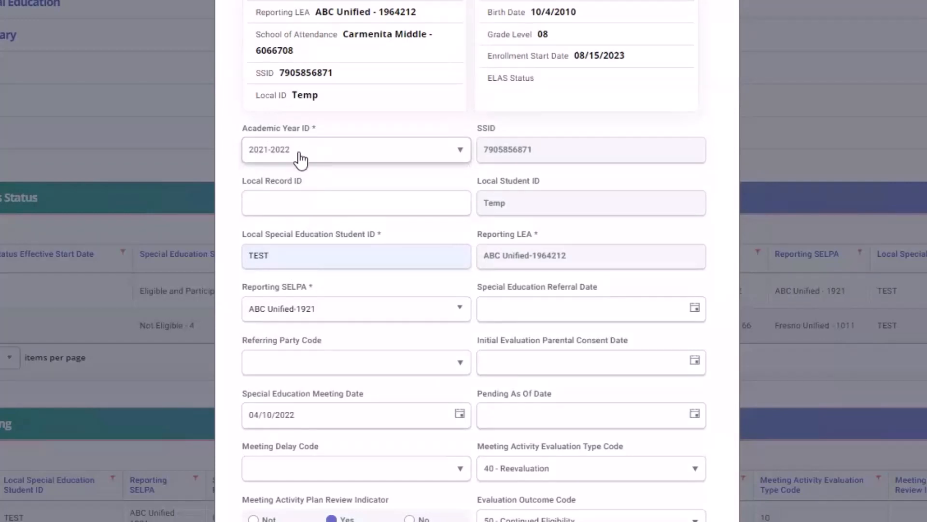
- Restore the Special Education Meeting Date to 04/10/2024 and the Academic Year ID to 2023-2024
left_click(322, 416)
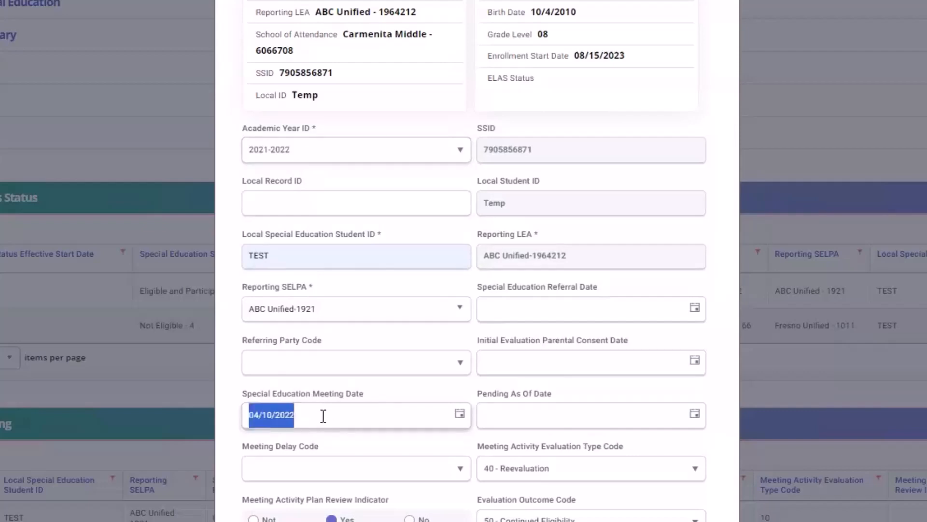
left_click(323, 416)
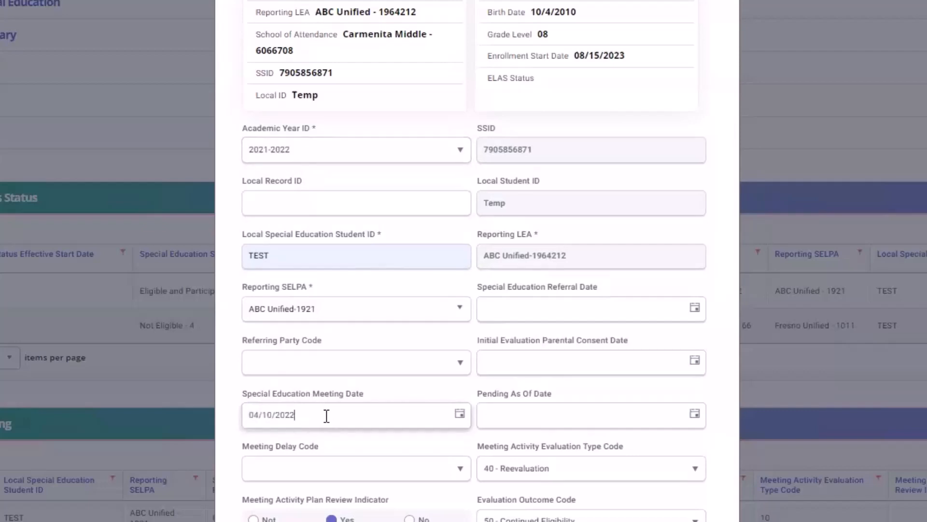
key("BackSpace")
type("4")
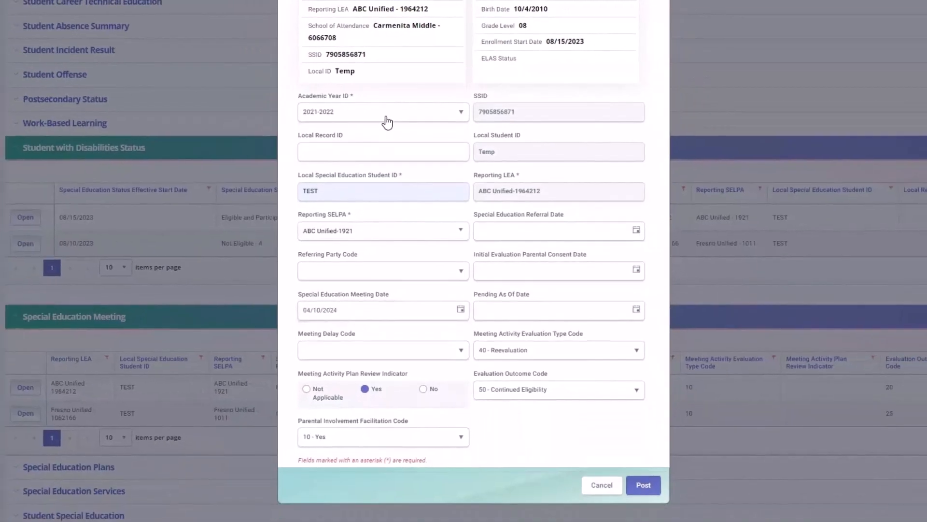
left_click(387, 123)
left_click(381, 136)
- Post the new Special Education Meeting record and open its submission details in a separate browser tab
left_click(643, 484)
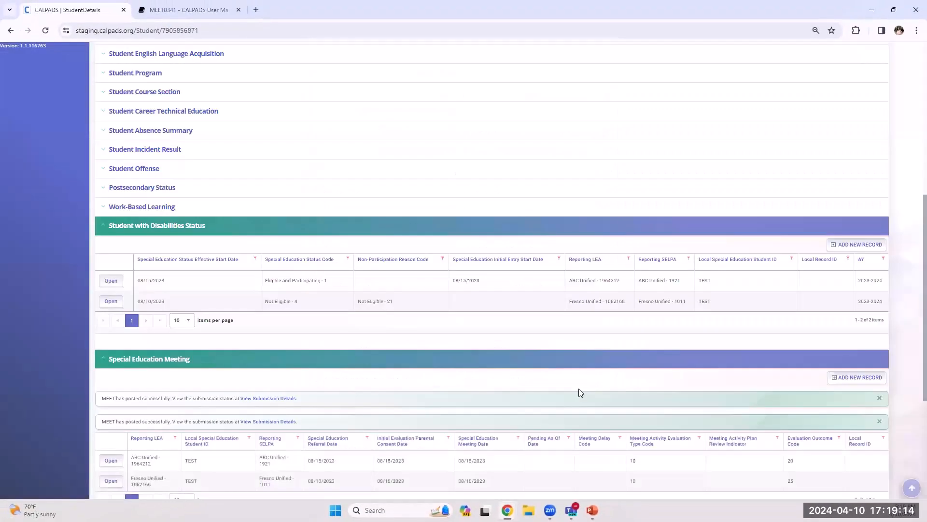
scroll(578, 389, "down", 1)
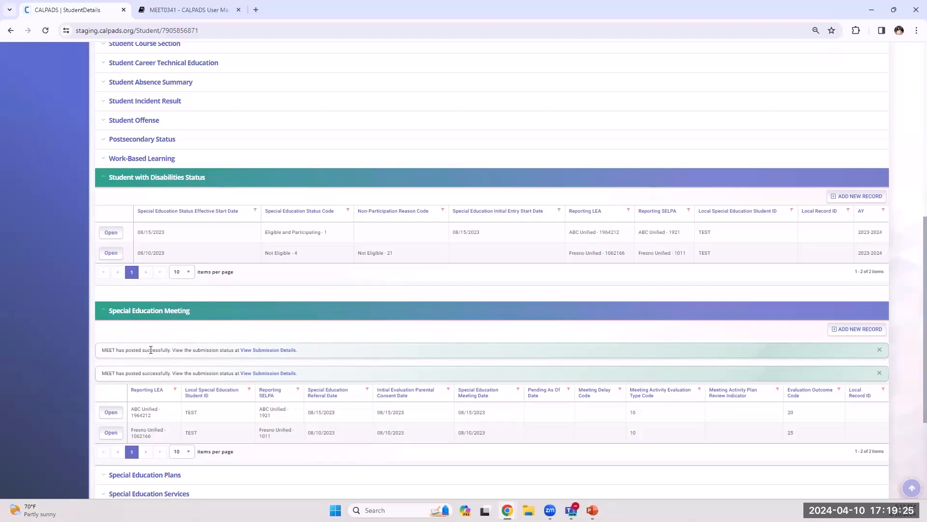
middle_click(281, 352)
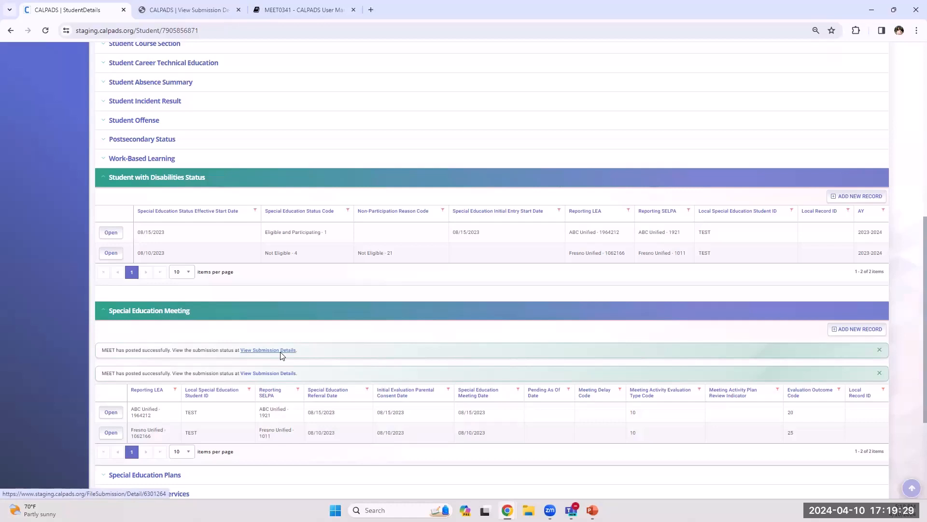
left_click(168, 13)
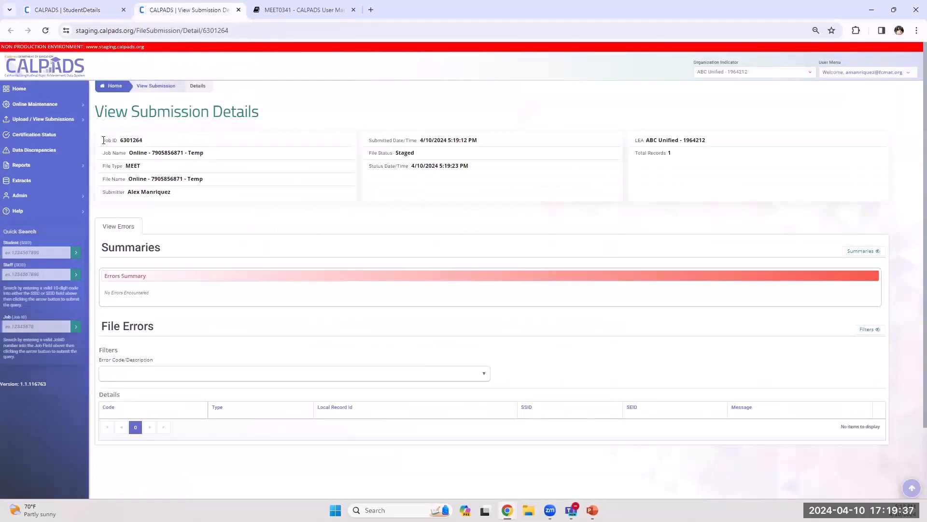
- Review the meeting submission's job ID, job name and file type, and refresh its details to check the file status
left_click_drag(104, 140, 158, 142)
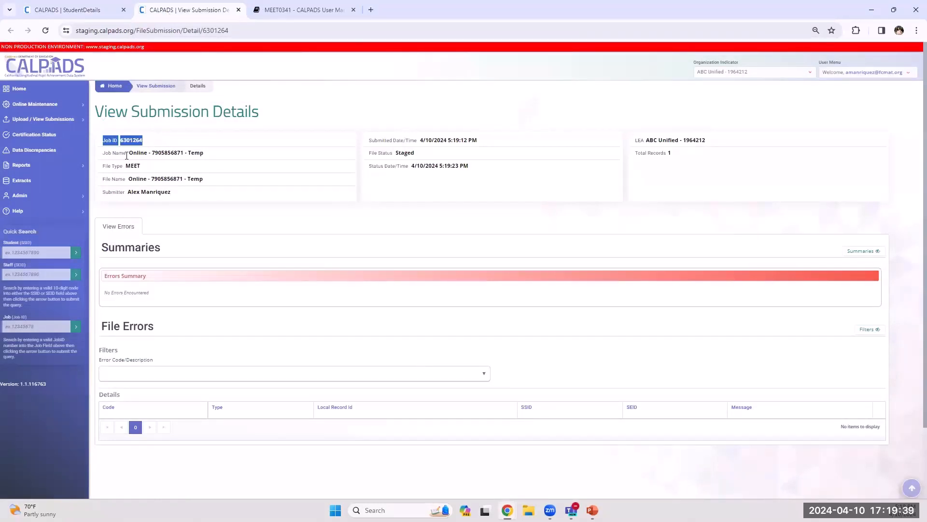
left_click_drag(129, 152, 186, 151)
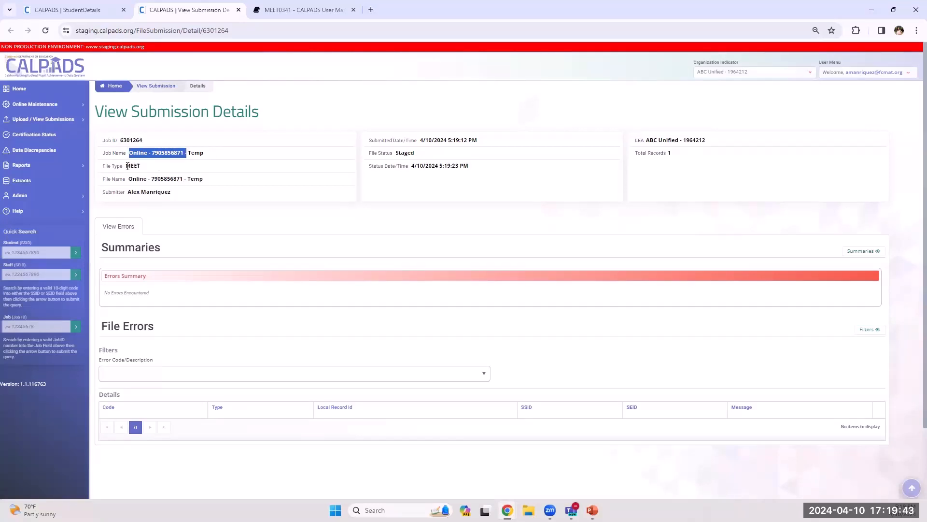
left_click_drag(127, 166, 198, 167)
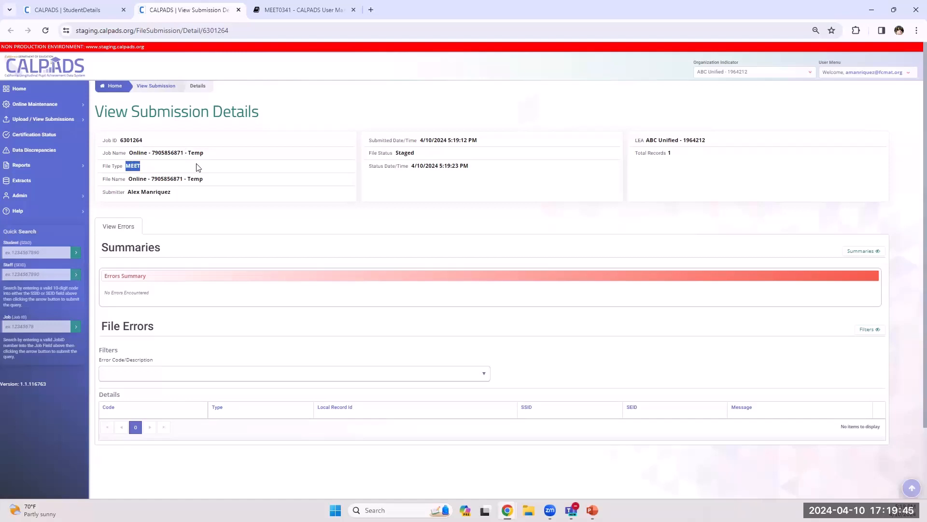
left_click_drag(369, 154, 399, 155)
left_click(46, 31)
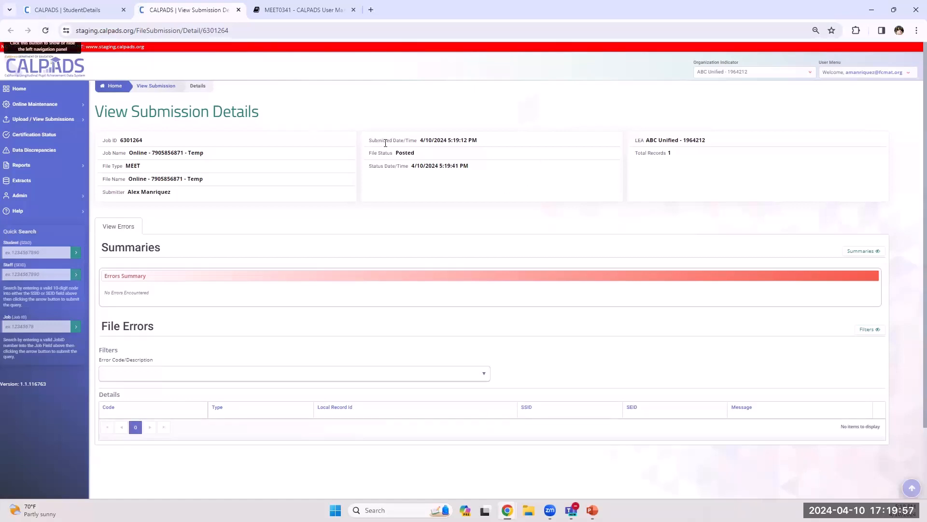
left_click_drag(420, 155, 391, 158)
left_click(440, 156)
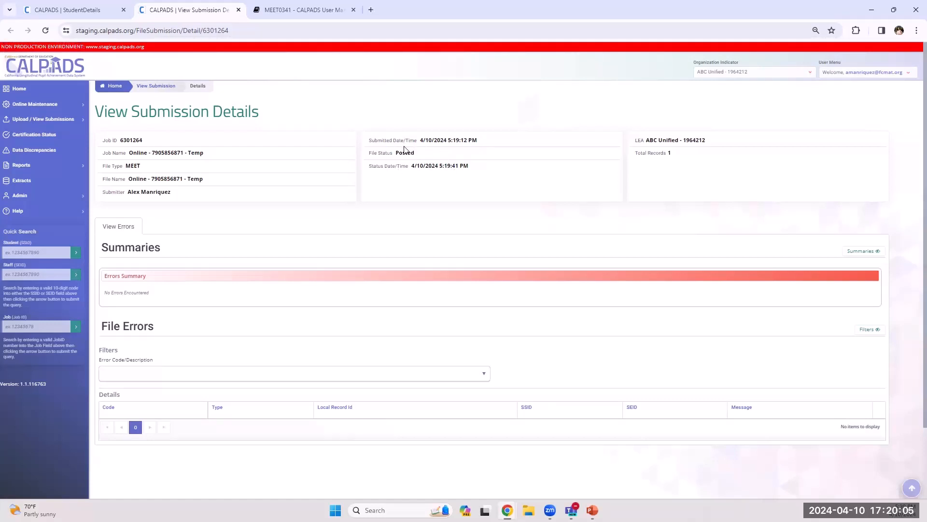
- Reload the student's detail page and check the new 04/10/2024 record's meeting date and evaluation codes under Special Education Meeting
left_click(75, 11)
left_click(45, 31)
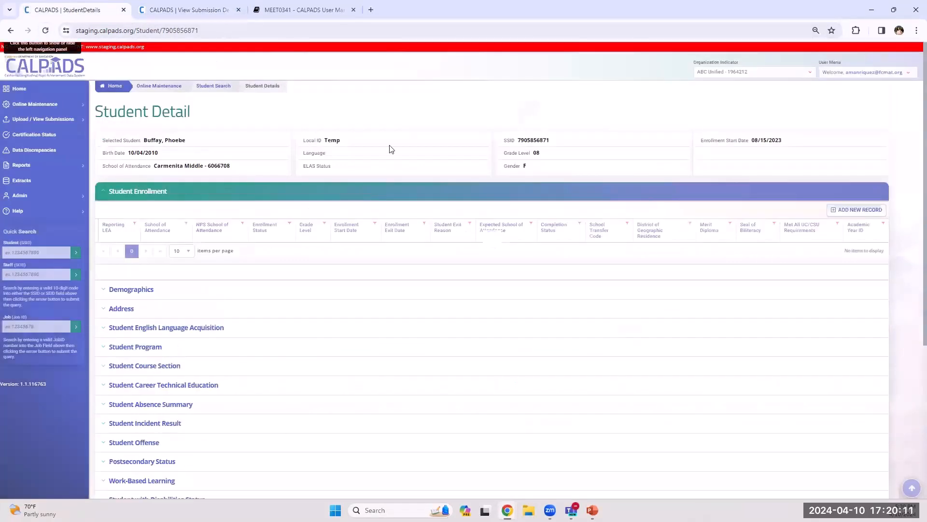
scroll(398, 167, "down", 1)
scroll(317, 385, "down", 4)
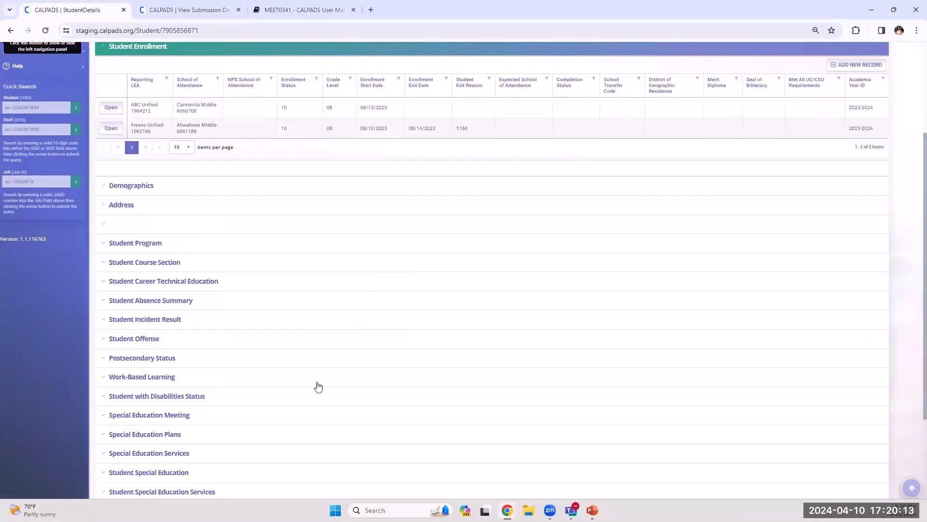
left_click(190, 320)
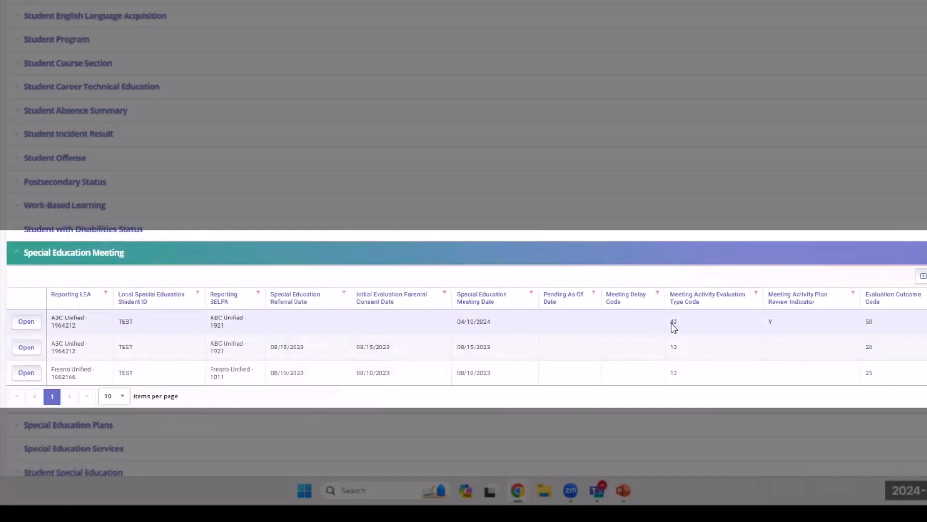
left_click(691, 325)
left_click(800, 318)
left_click(461, 325)
left_click(527, 326)
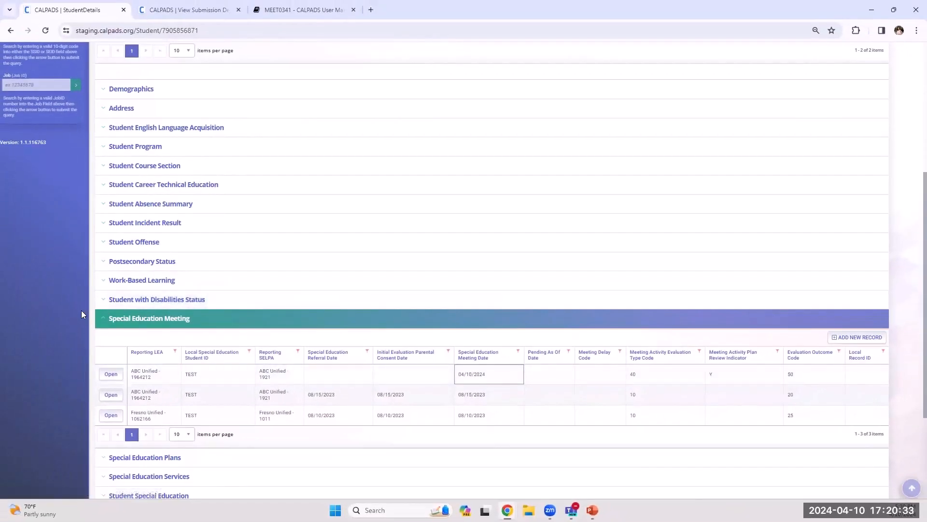
- Recheck the posted submission details and return to the student's Special Education Meeting records
scroll(82, 314, "up", 1)
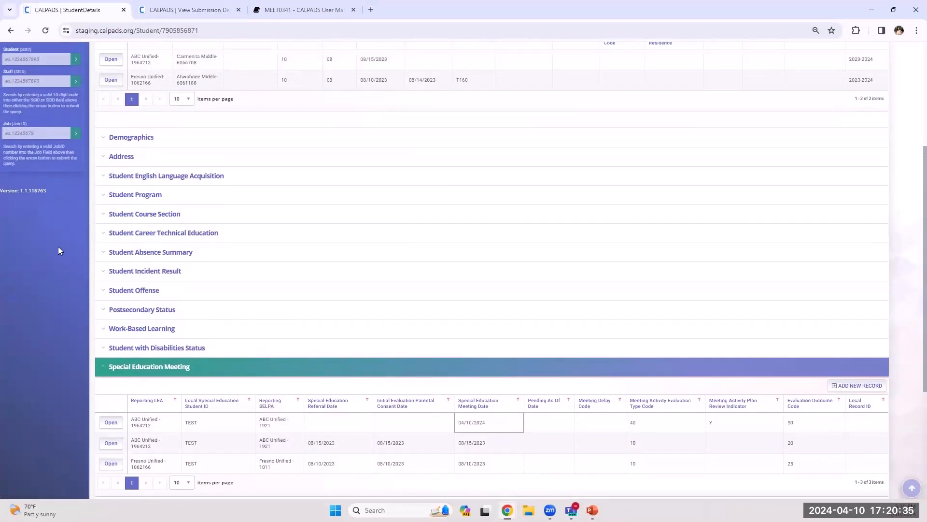
left_click(200, 9)
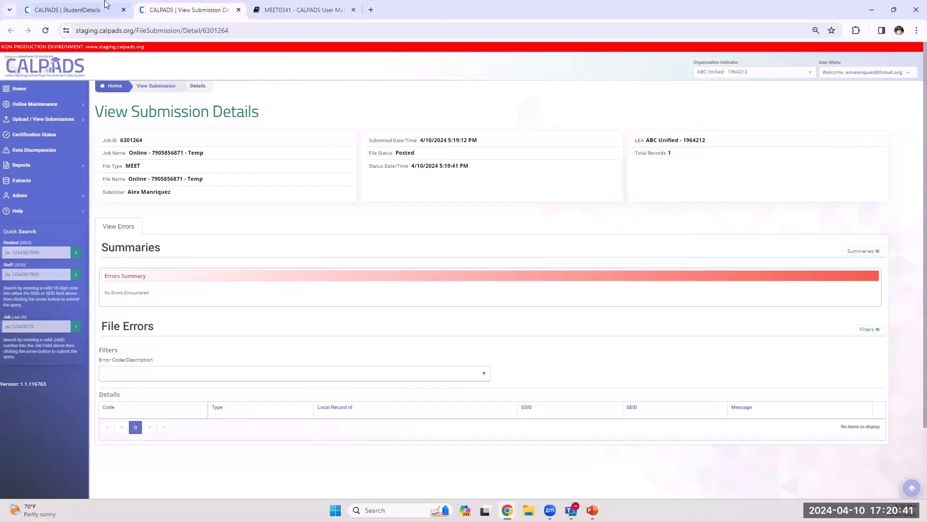
left_click(72, 10)
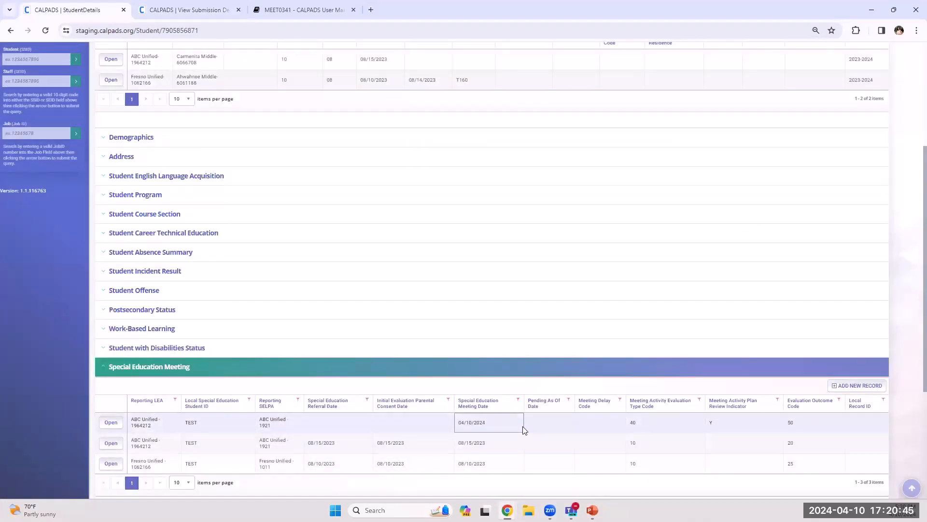
- Show the available help resources on the student page and open the CALPADS Error List in the user manual
scroll(246, 73, "up", 1)
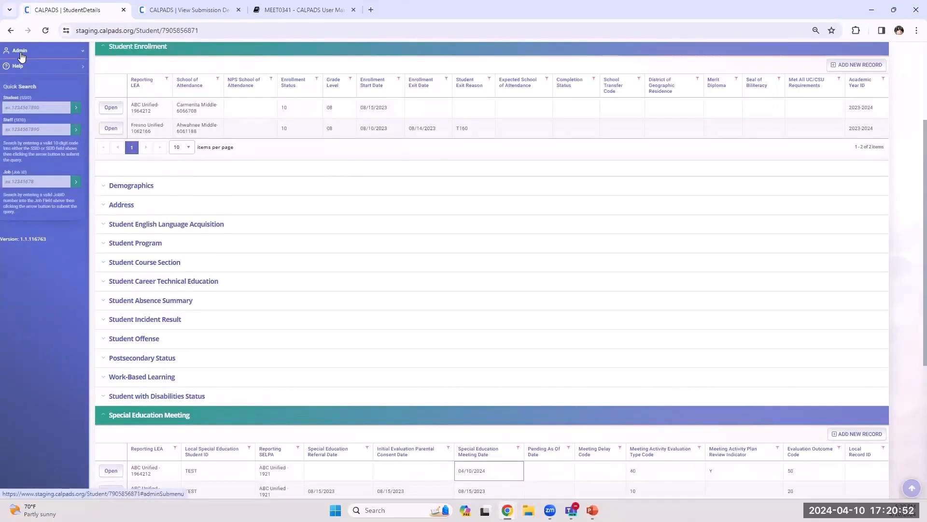
scroll(15, 208, "up", 2)
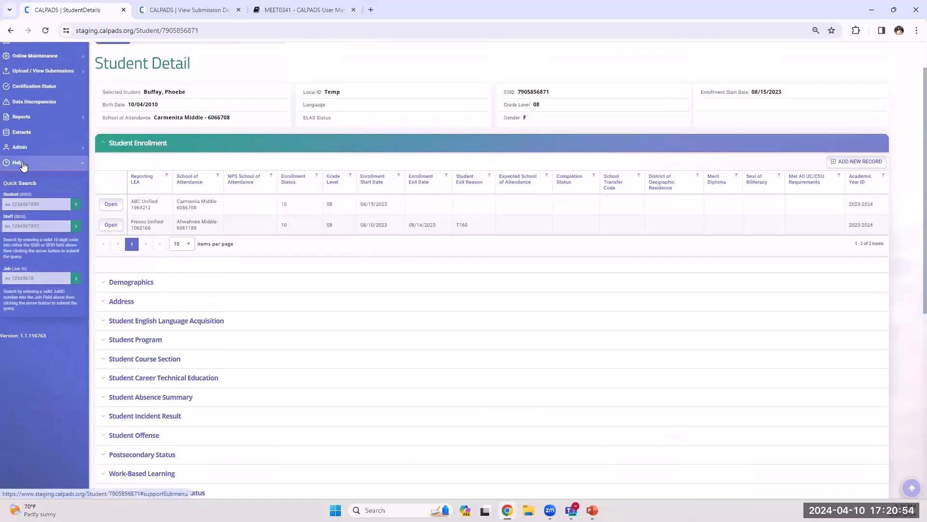
left_click(28, 162)
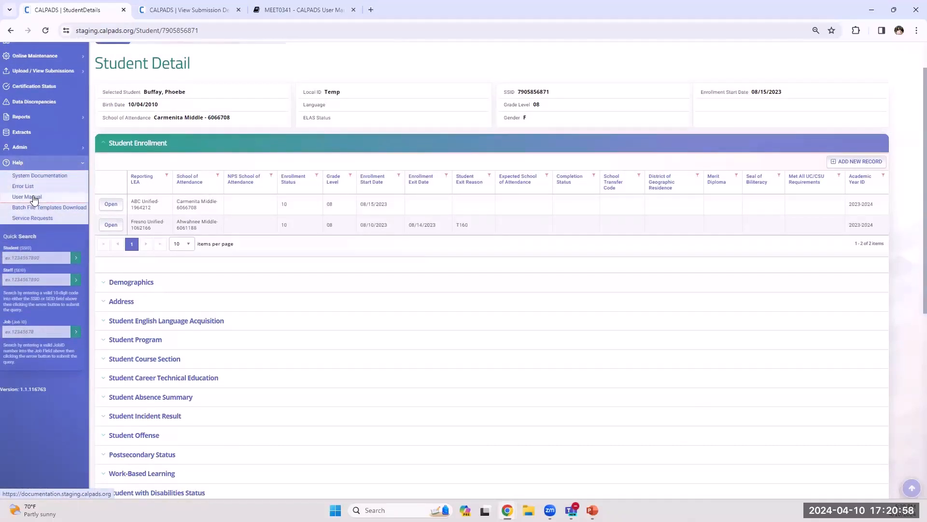
left_click(291, 10)
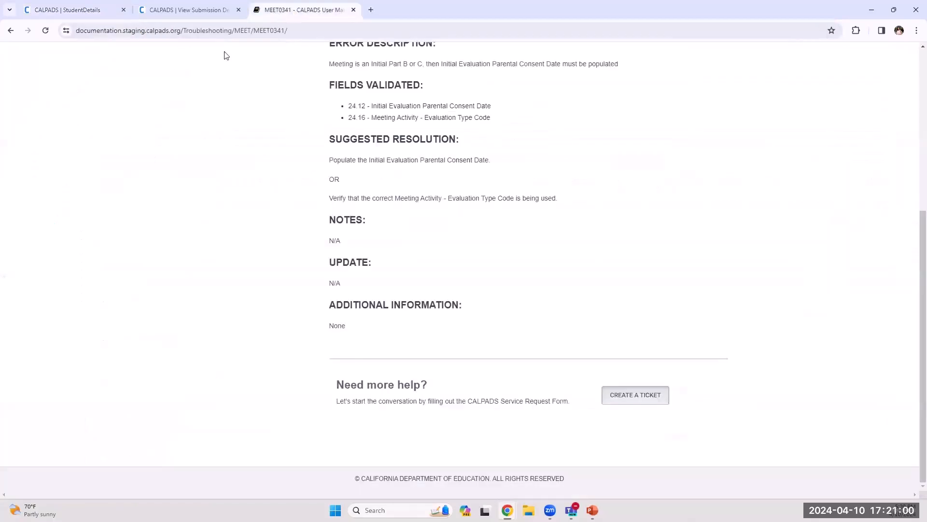
scroll(177, 98, "up", 6)
left_click(241, 61)
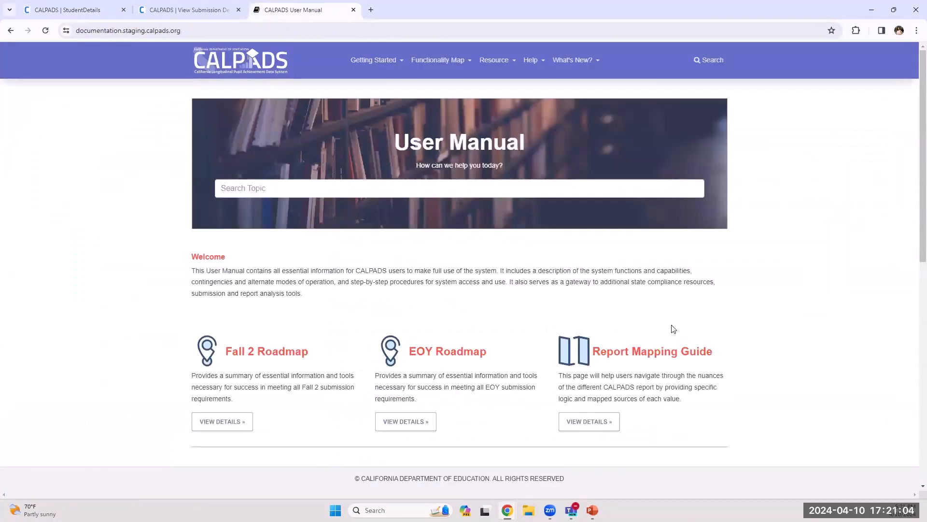
left_click(526, 66)
left_click(531, 83)
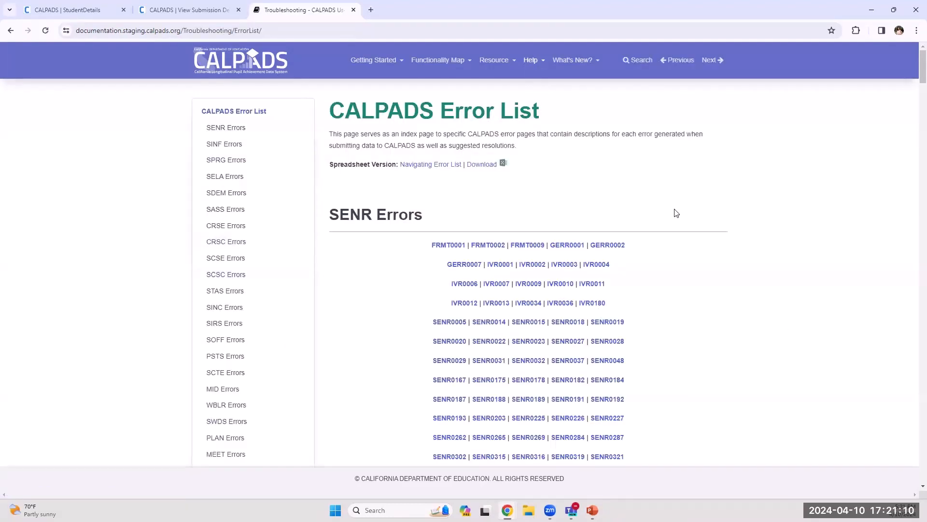
- Search the error list for MEET0 and open the MEET0341 error page
scroll(748, 195, "down", 4)
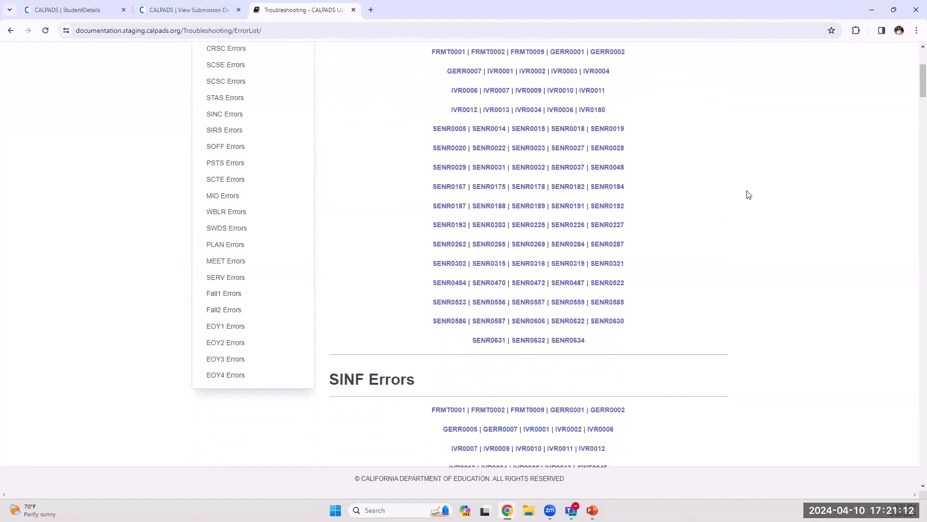
scroll(748, 195, "down", 3)
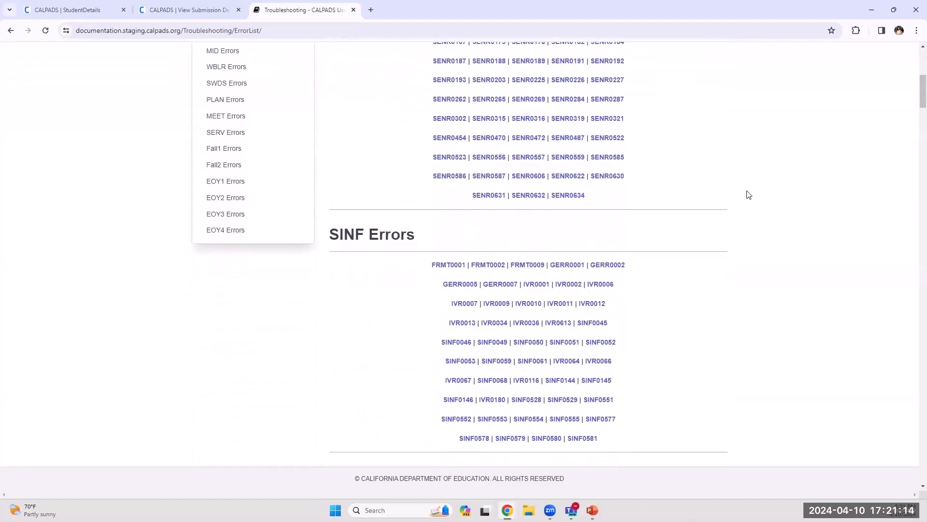
scroll(748, 195, "up", 5)
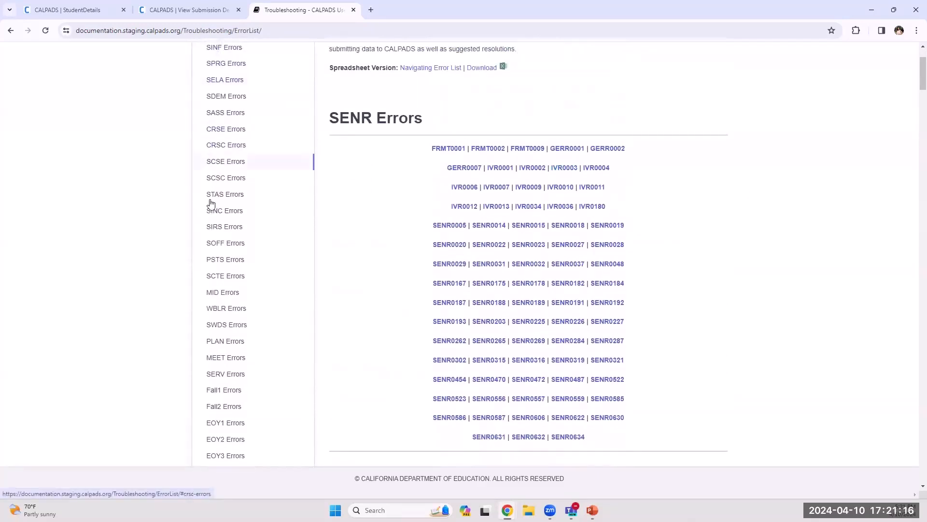
scroll(212, 307, "down", 1)
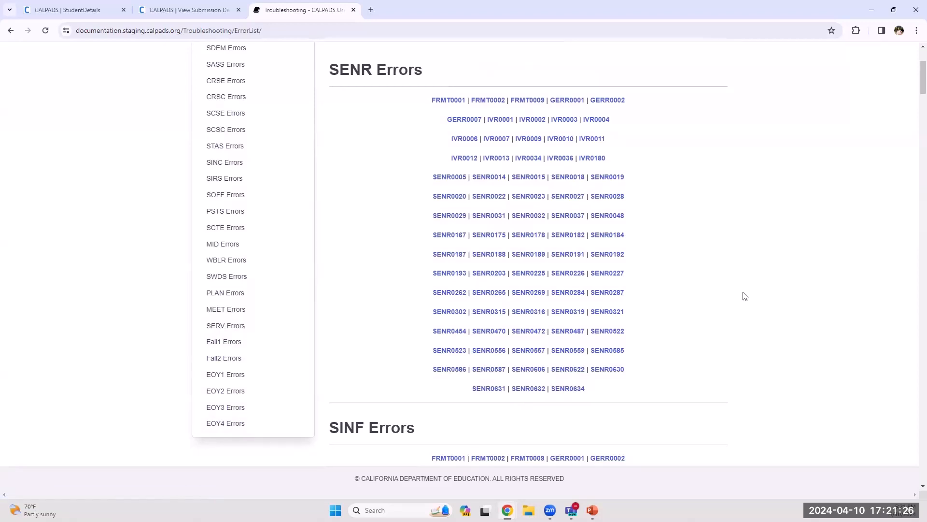
key("ctrl+f")
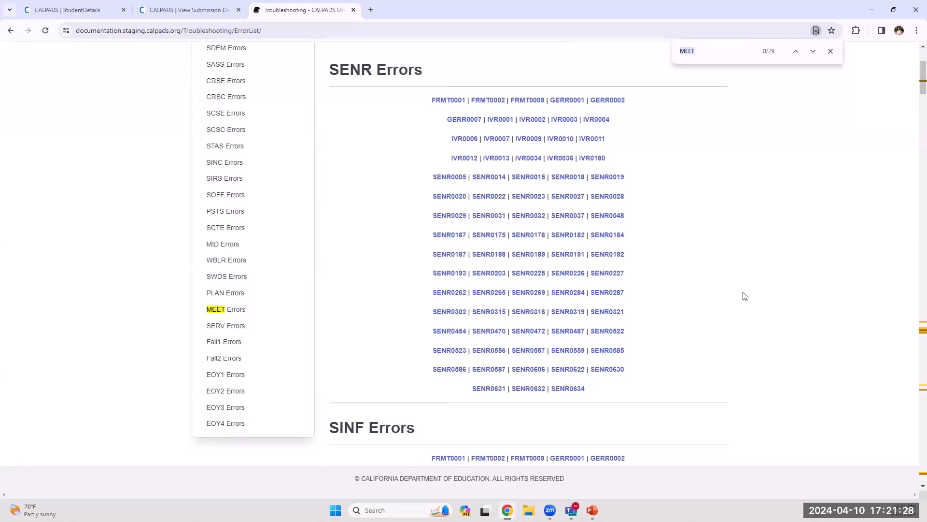
left_click(728, 53)
type("0")
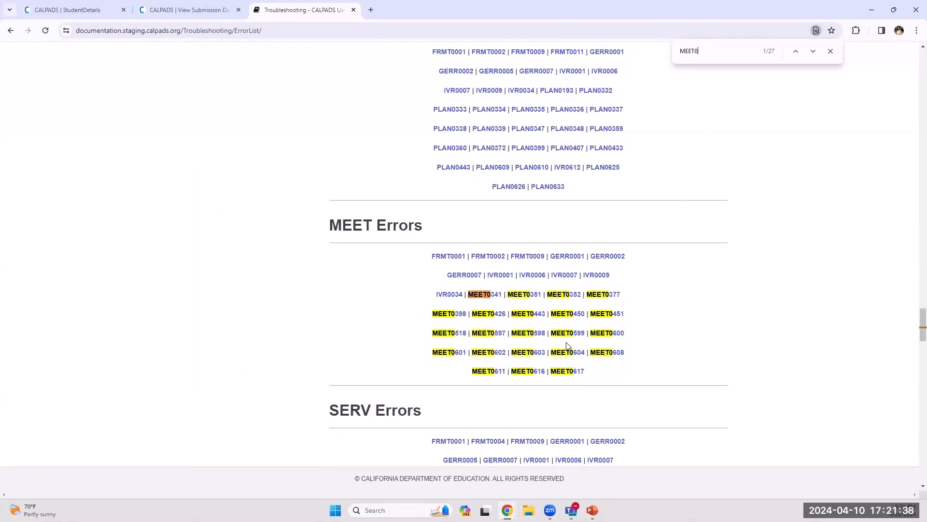
left_click(494, 298)
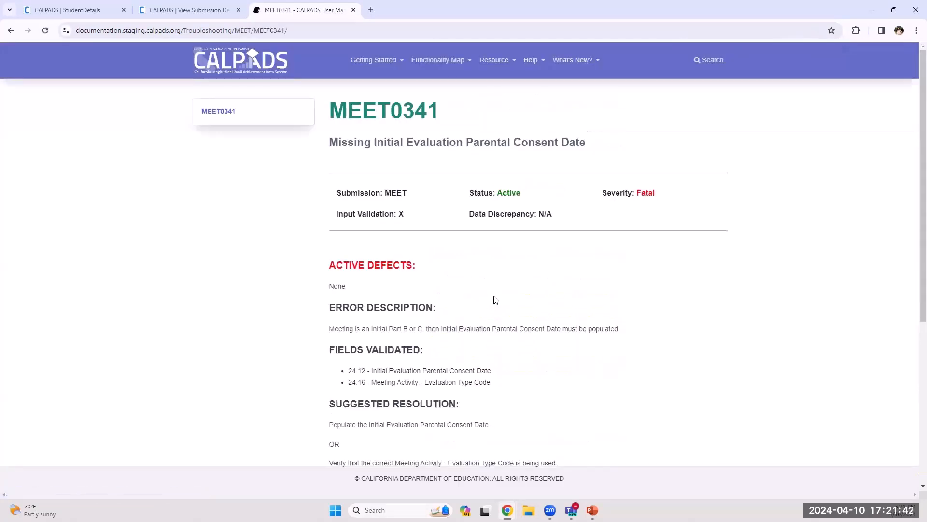
- Examine the MEET0341 page's severity, active defects, error description, validated fields, suggested resolution and service request option
scroll(578, 402, "down", 1)
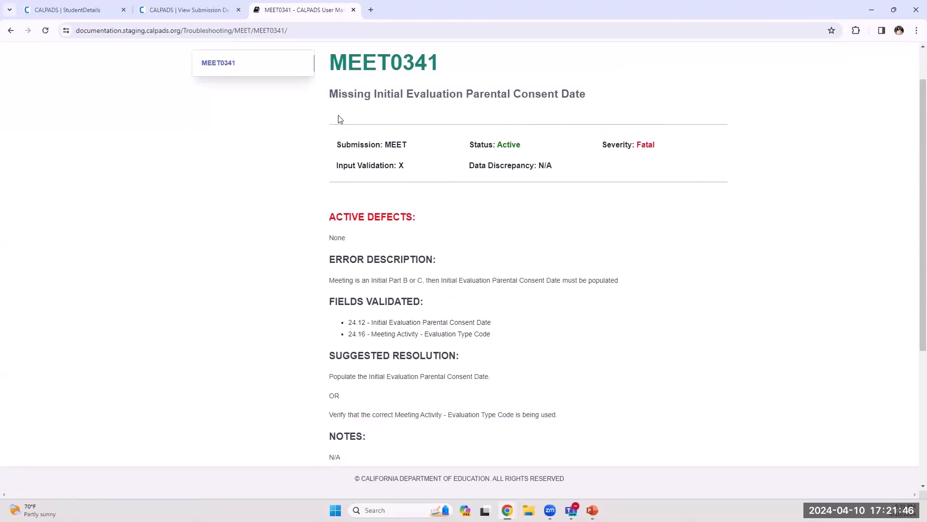
left_click_drag(605, 146, 658, 155)
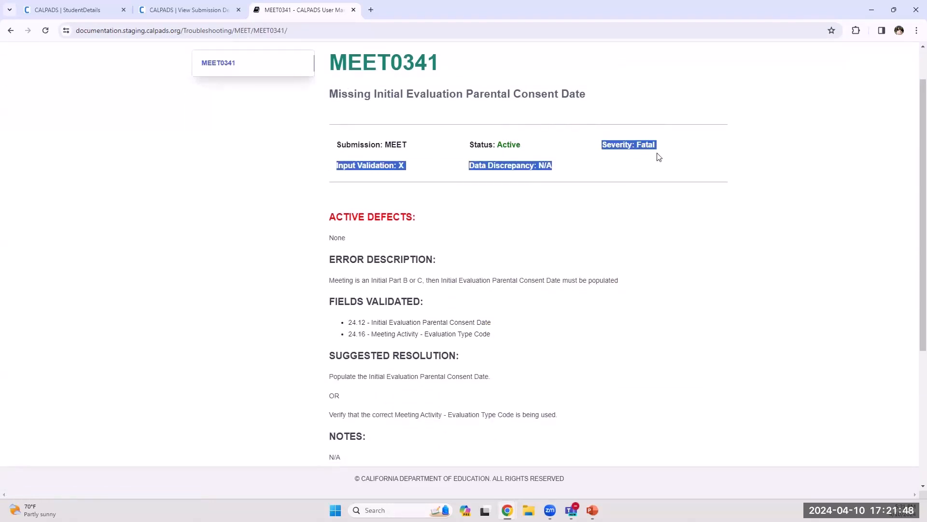
left_click(668, 154)
scroll(330, 223, "down", 1)
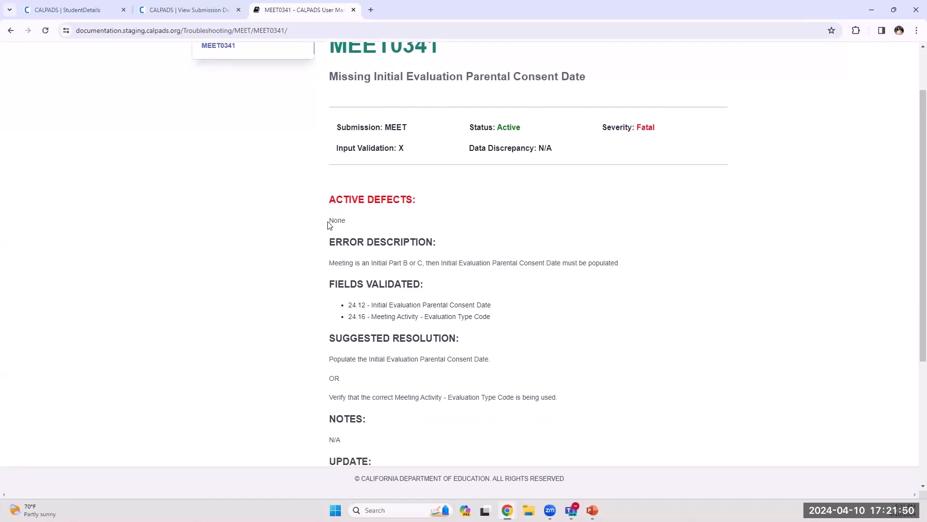
left_click_drag(331, 169, 413, 186)
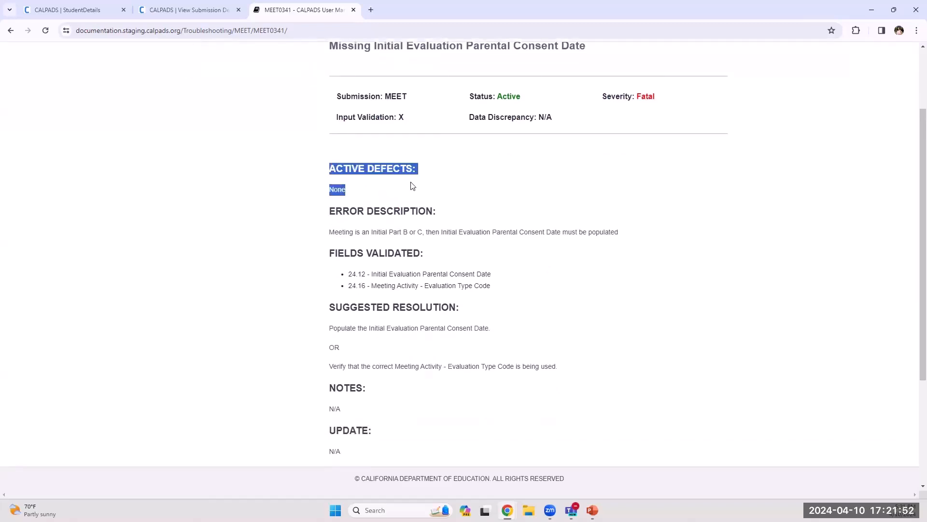
scroll(413, 187, "down", 1)
left_click(411, 181)
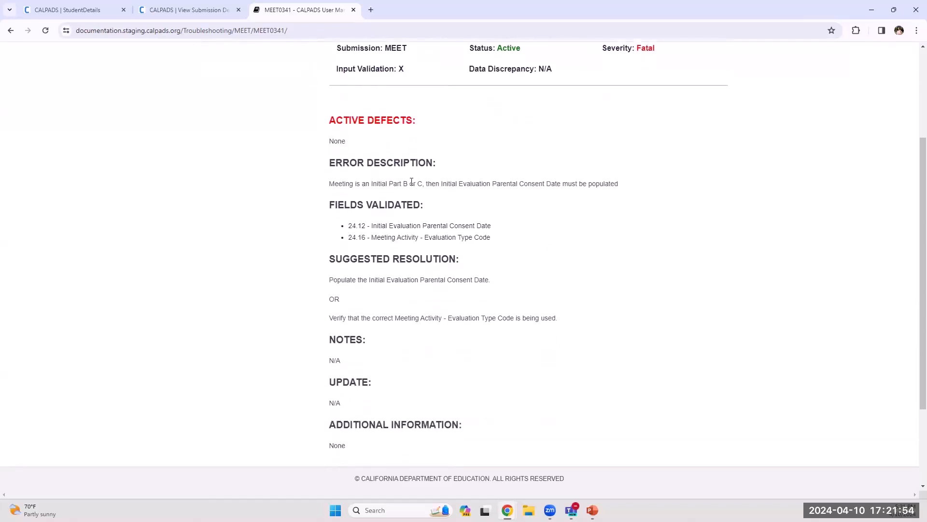
scroll(412, 181, "down", 1)
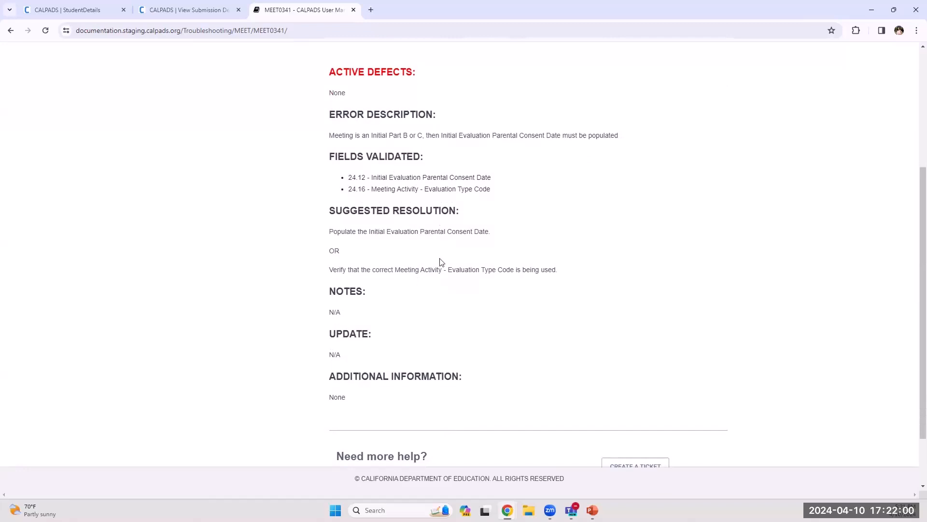
scroll(438, 266, "down", 2)
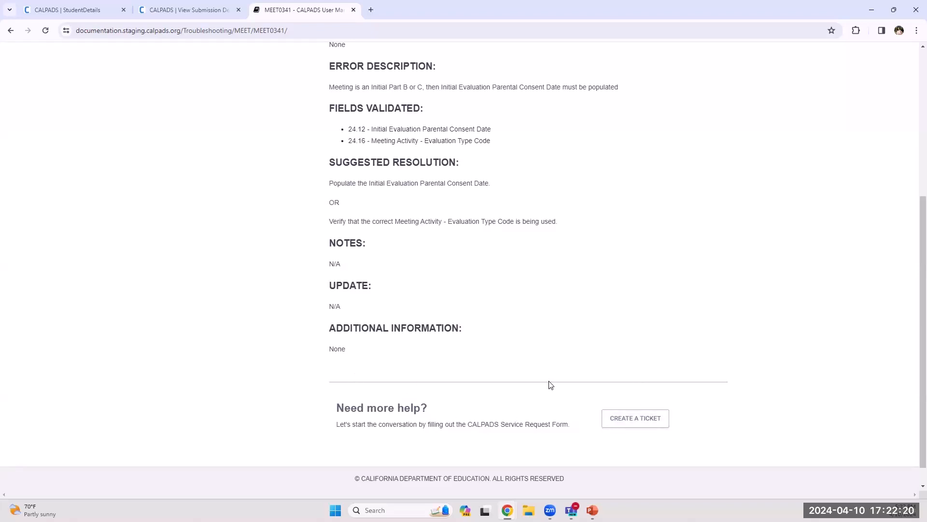
scroll(429, 262, "down", 1)
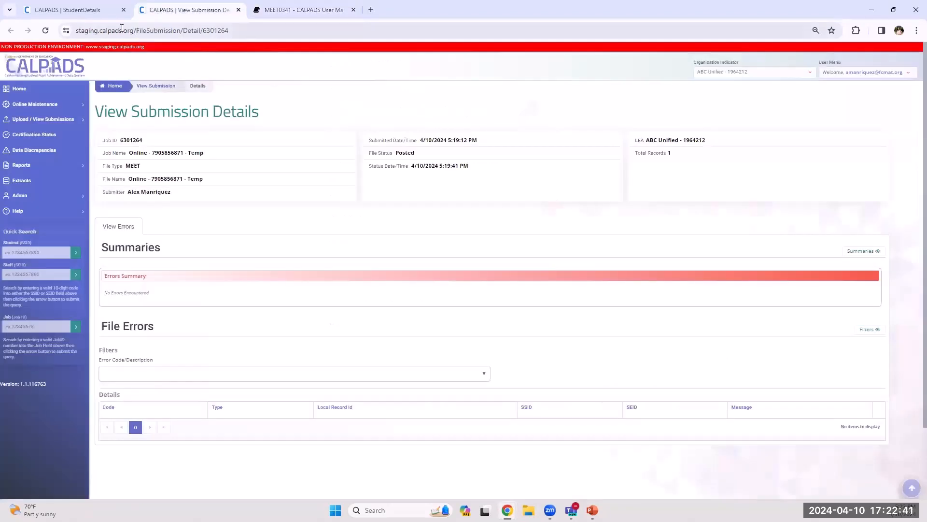
- Return to the student's detail page and view the Special Education Meeting records and the special education sections below
scroll(502, 258, "down", 7)
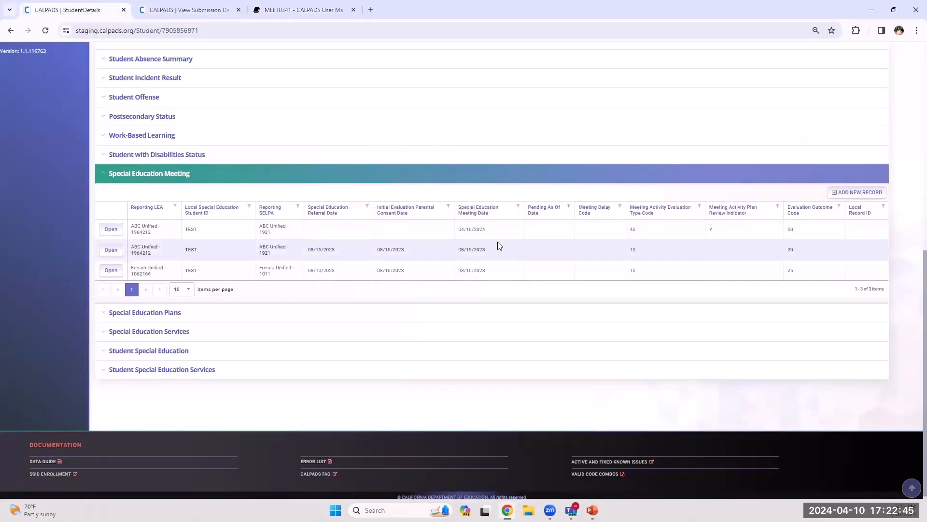